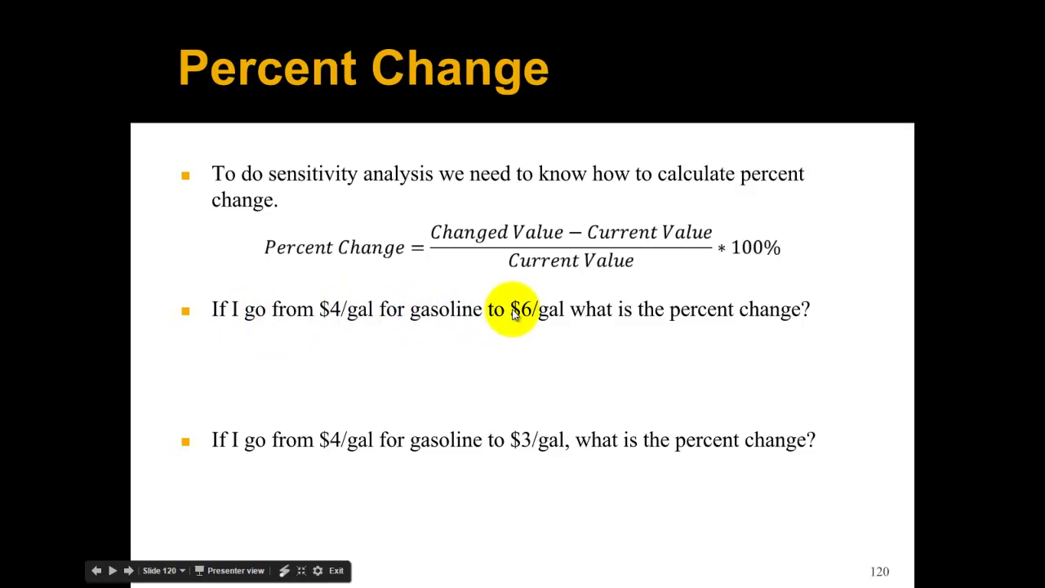
pyautogui.click(691, 359)
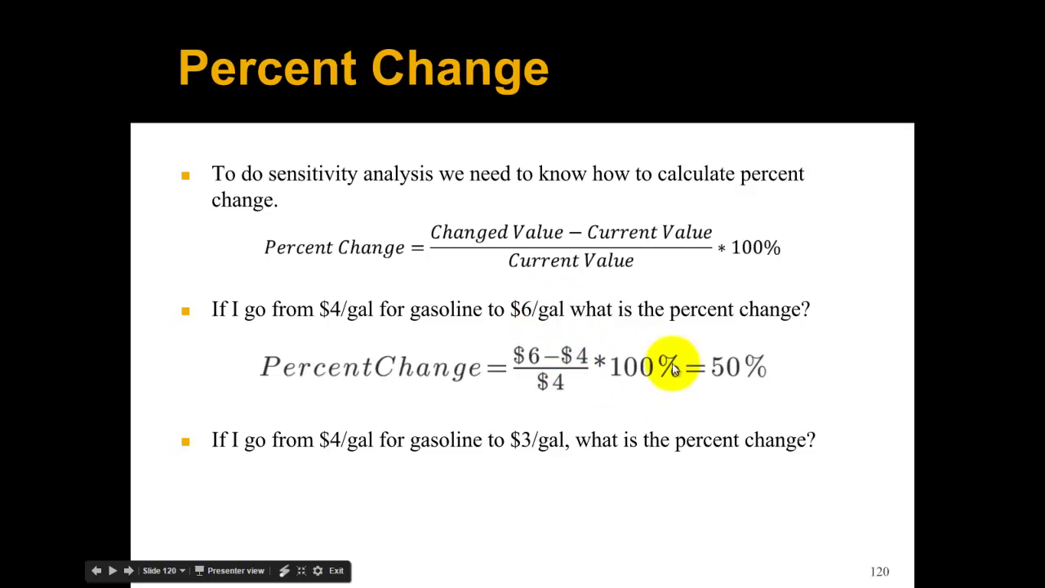
pyautogui.click(469, 388)
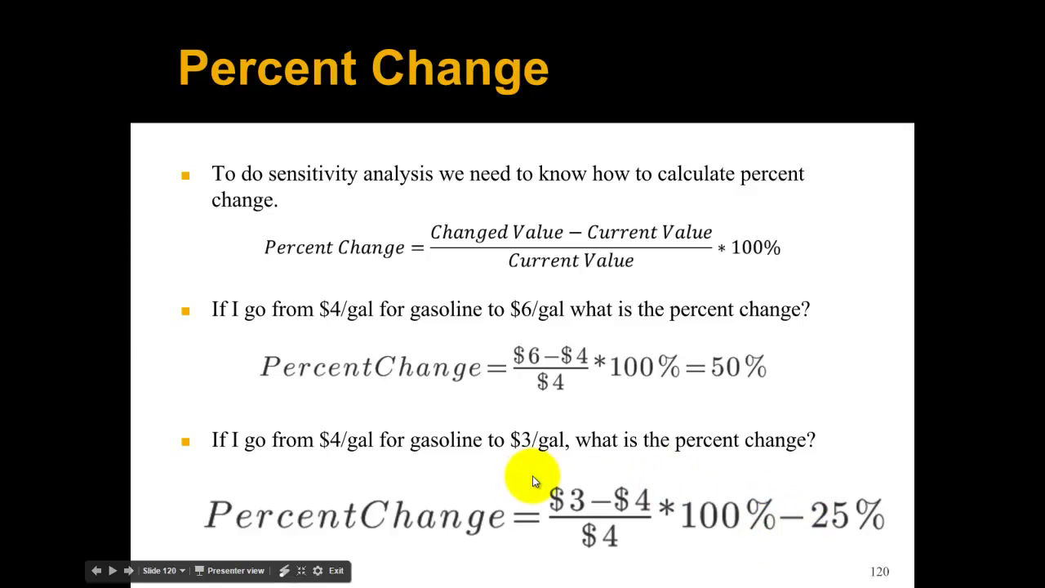
pyautogui.click(461, 430)
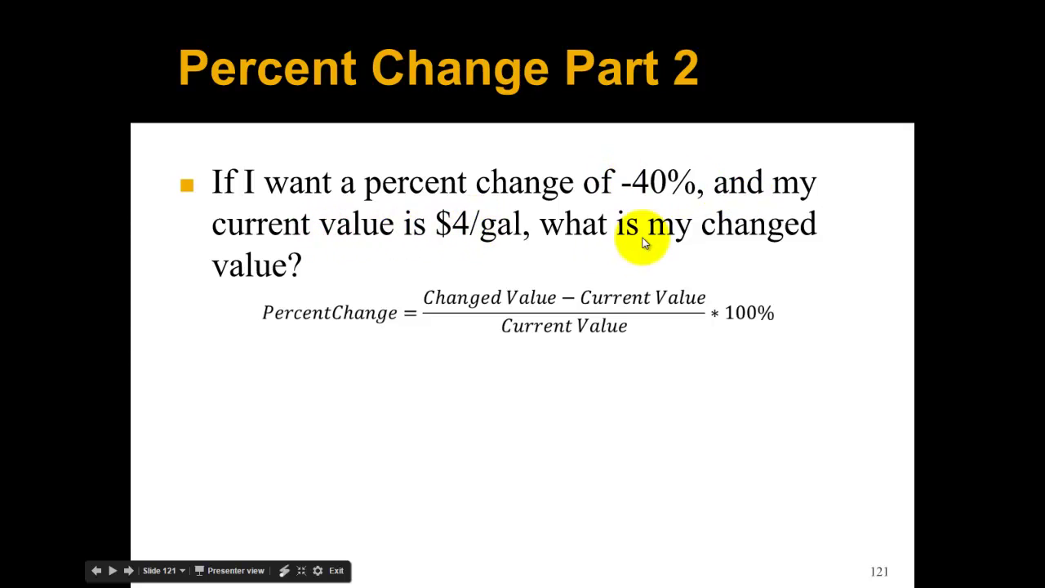
pyautogui.click(426, 312)
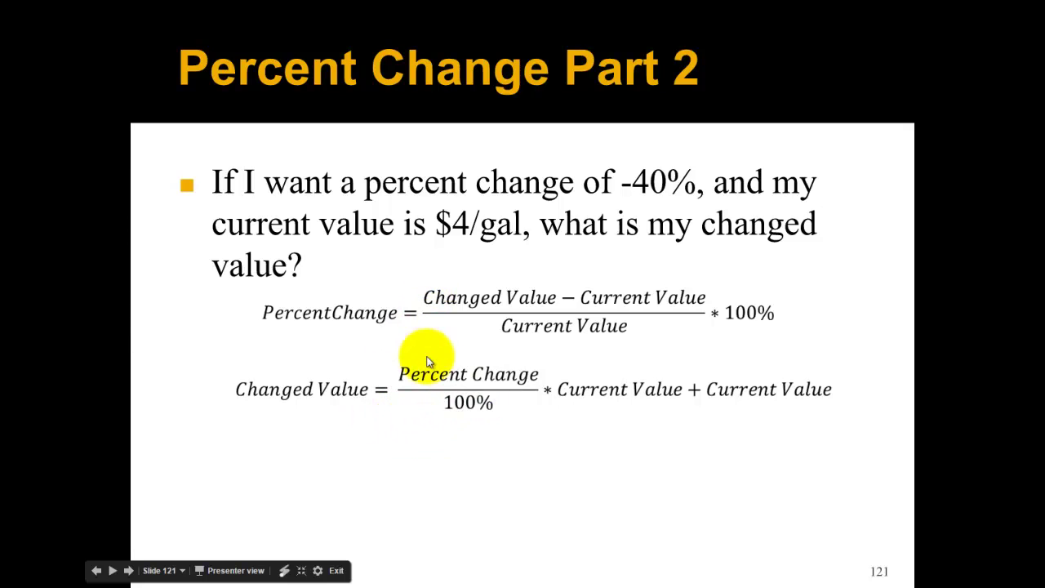
pyautogui.click(440, 389)
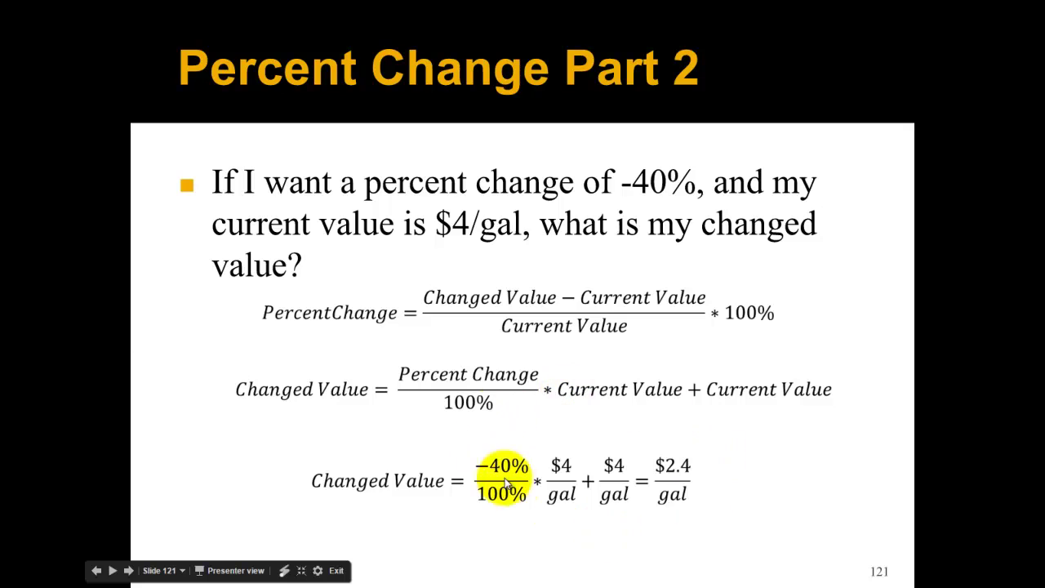
pyautogui.click(546, 425)
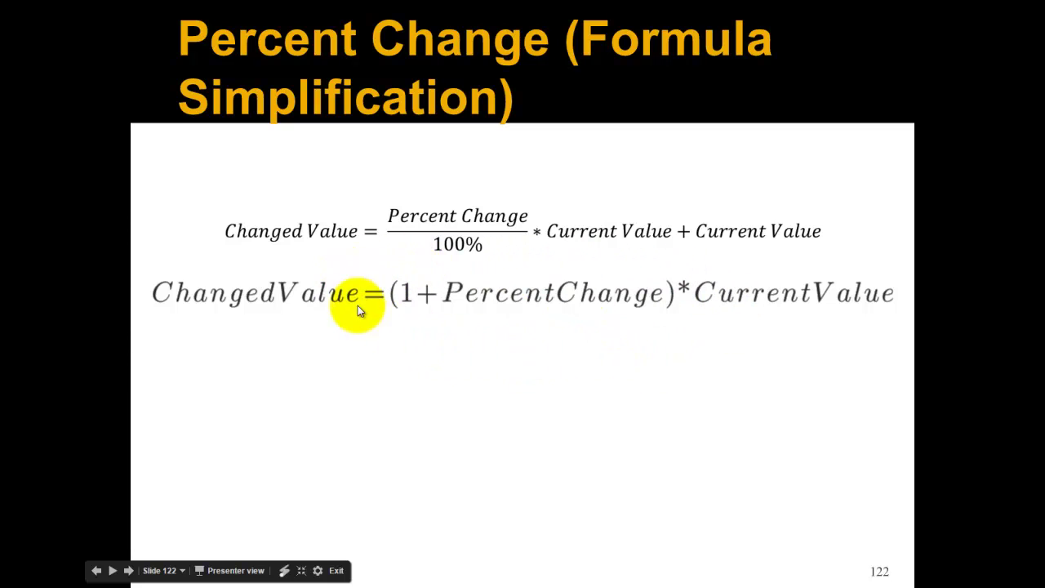
pyautogui.click(556, 378)
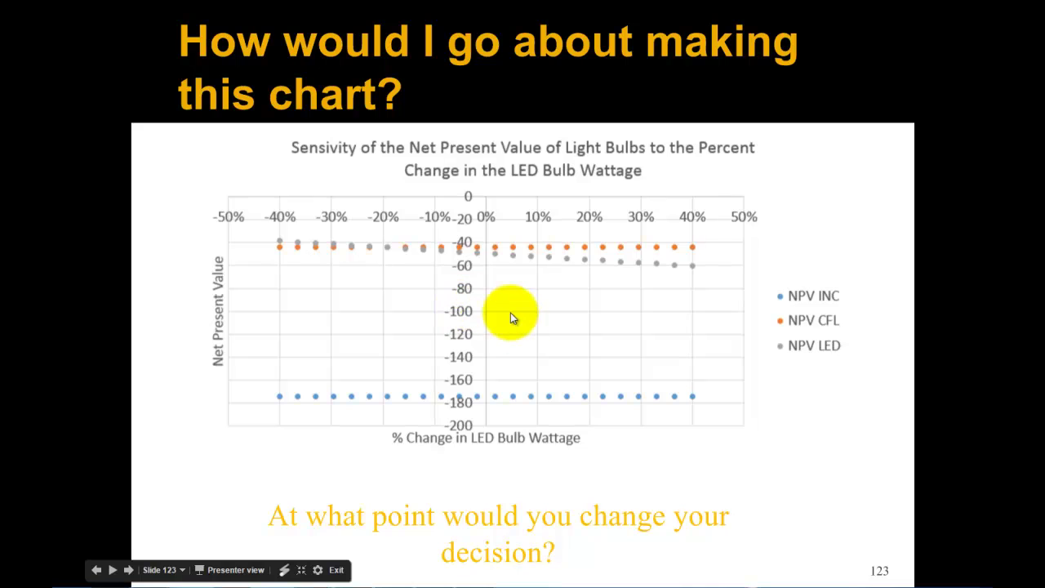
pyautogui.click(514, 335)
pyautogui.click(521, 343)
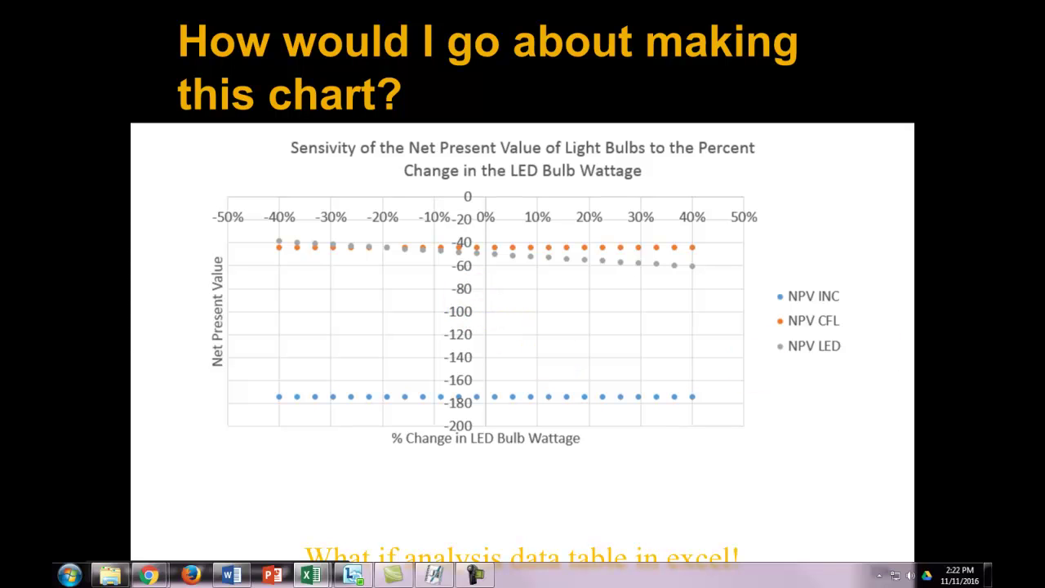
# Switch to the three-bulb sensitivity analysis workbook in Excel and show the Light Bulbs sheet
pyautogui.click(310, 575)
pyautogui.moveTo(1004, 181); pyautogui.dragTo(633, 6)
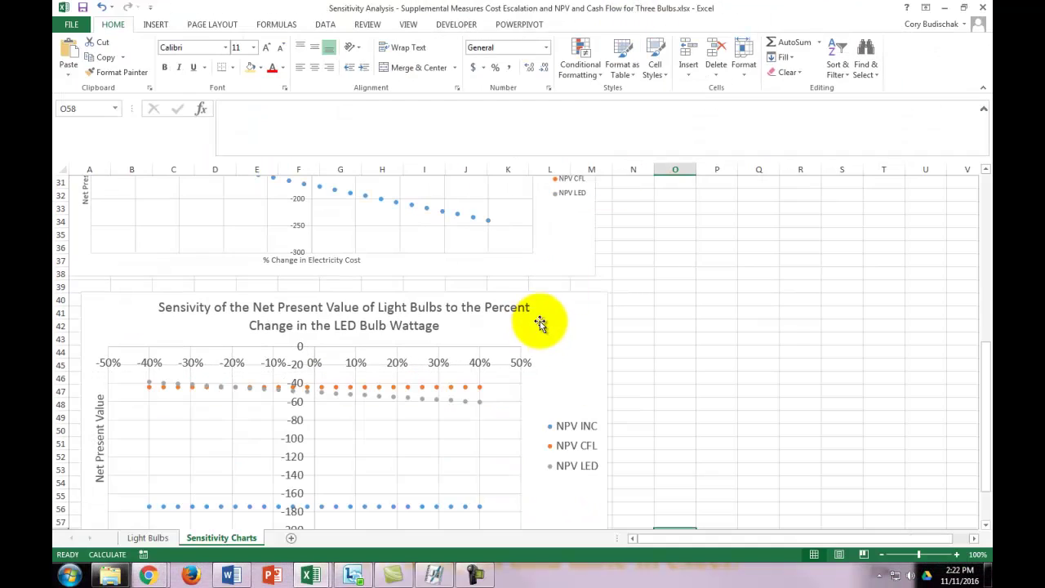
pyautogui.click(145, 537)
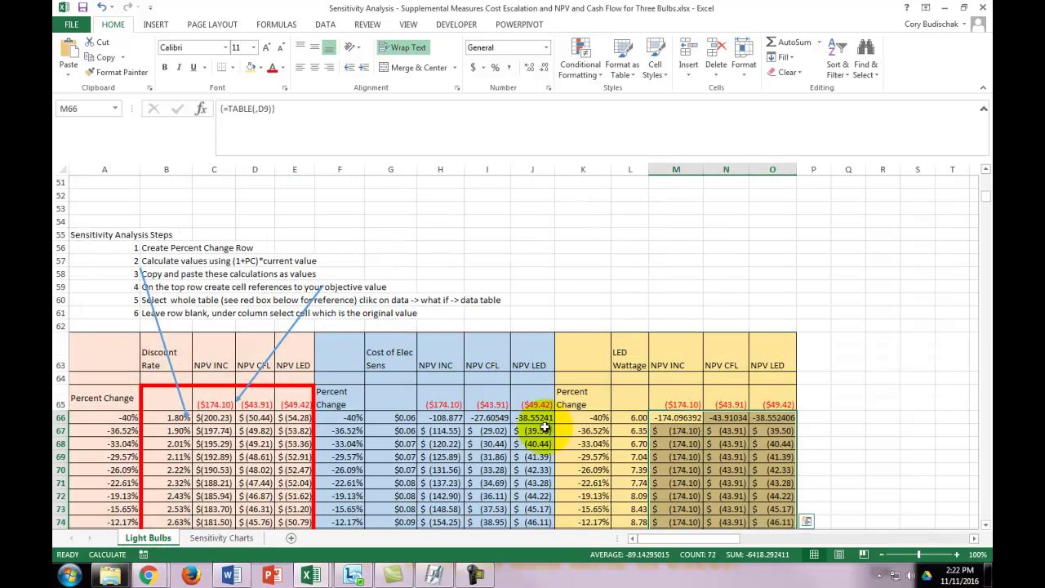
# Clear the LED wattage sensitivity table's NPV results in M66:O89 and its wattage values in L66:L89
pyautogui.scroll(-2, 535, 426)
pyautogui.press('Delete')
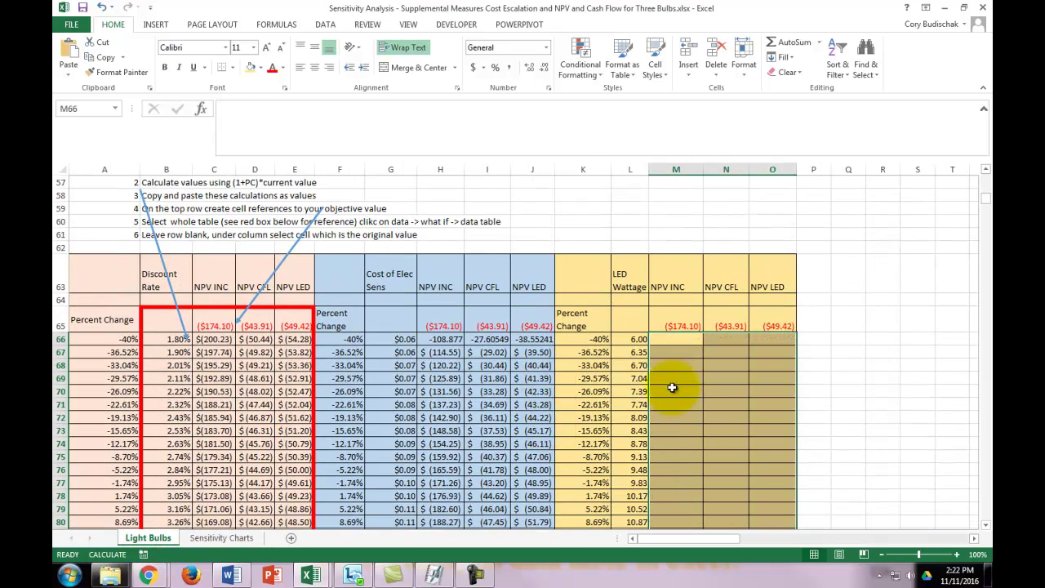
pyautogui.moveTo(629, 338); pyautogui.dragTo(634, 485)
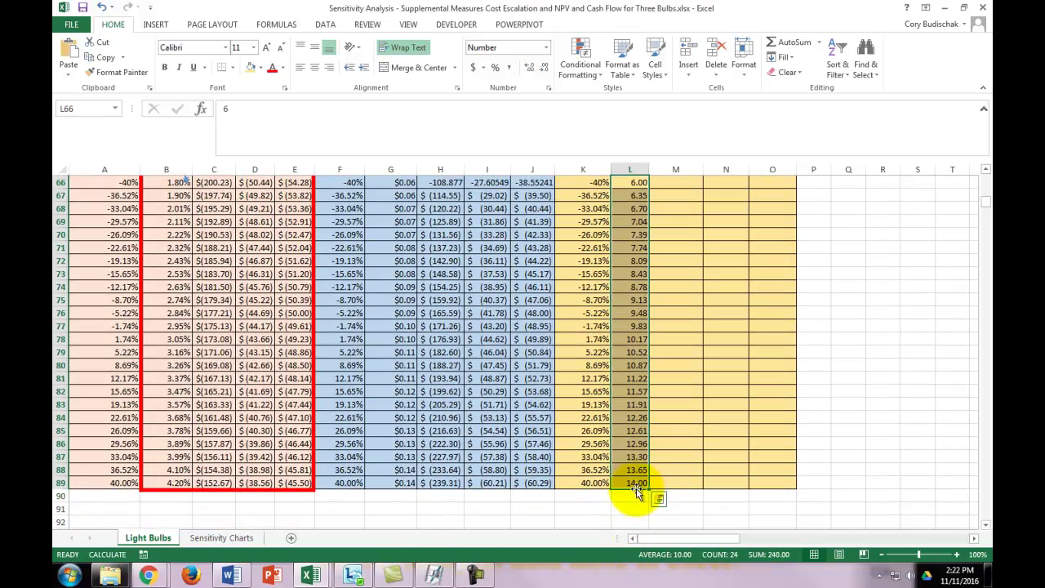
pyautogui.press('Delete')
pyautogui.scroll(1, 397, 483)
pyautogui.scroll(3, 397, 483)
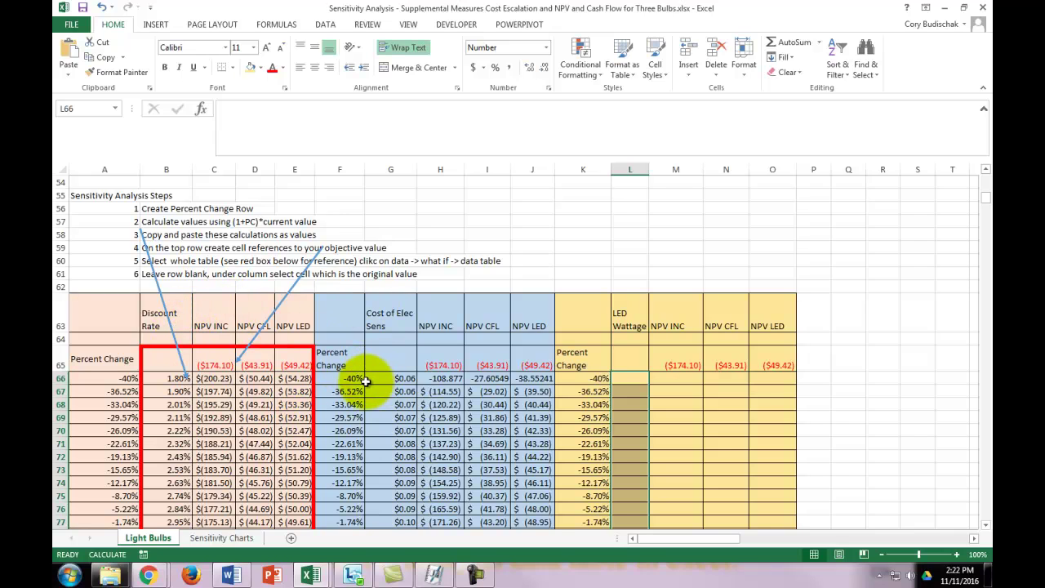
# Examine the percent change column K66:K89, the bulb assumptions at the start of the sheet and the sensitivity analysis steps
pyautogui.click(627, 382)
pyautogui.scroll(-2, 659, 427)
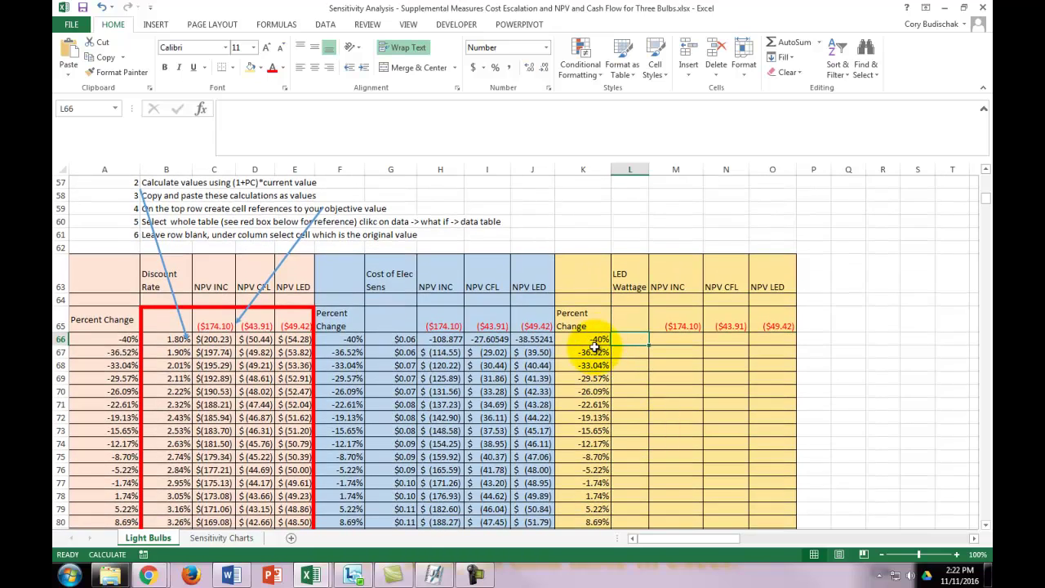
pyautogui.scroll(-3, 598, 338)
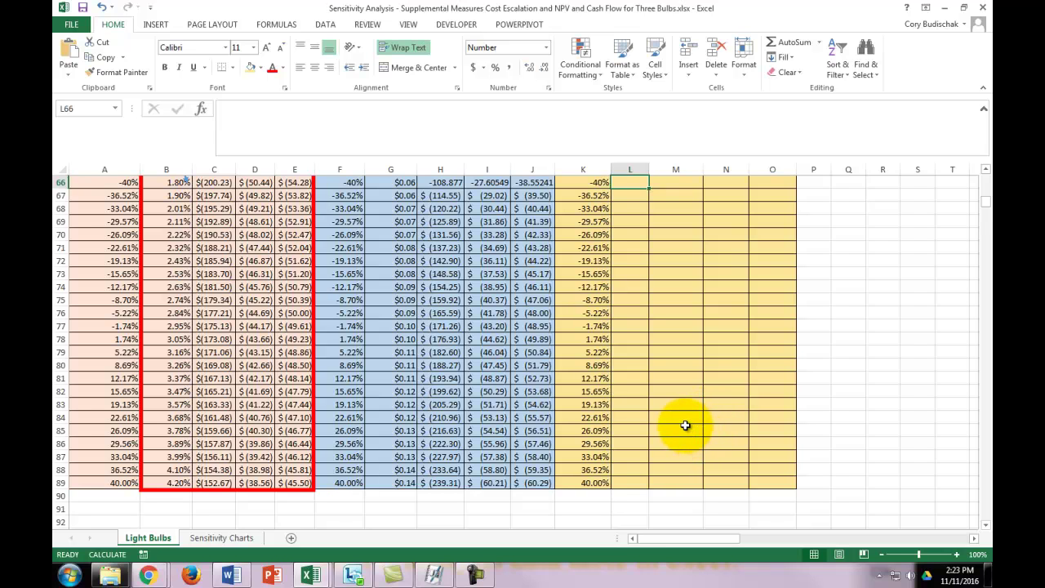
pyautogui.scroll(1, 690, 427)
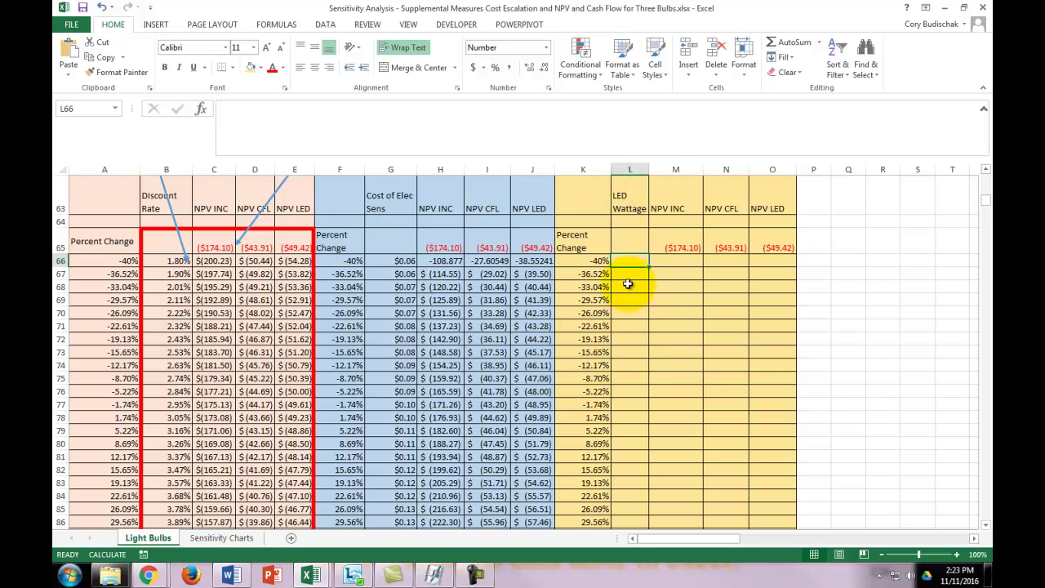
pyautogui.scroll(15, 612, 291)
pyautogui.scroll(4, 590, 293)
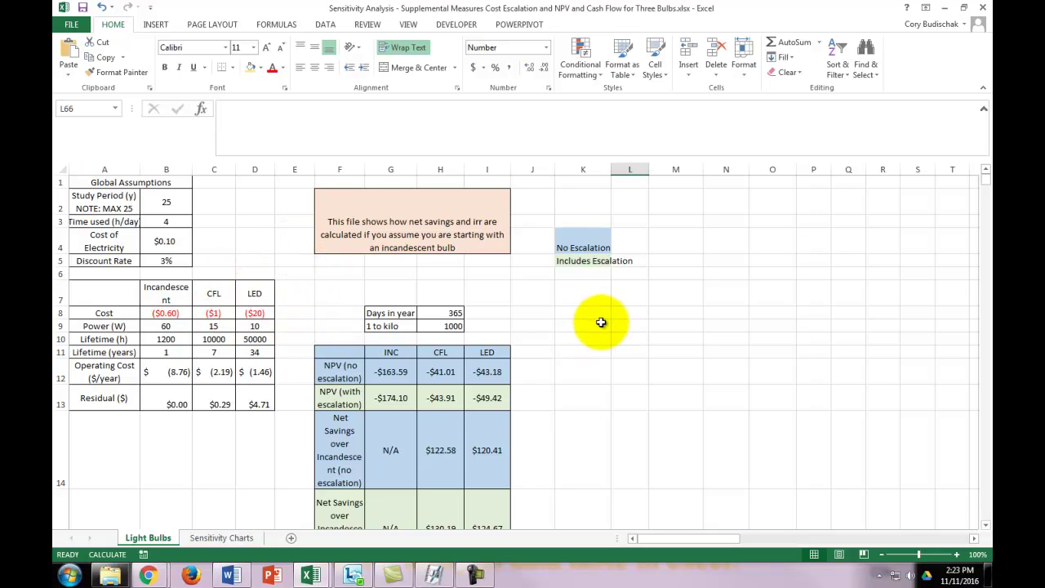
pyautogui.scroll(-11, 602, 337)
pyautogui.scroll(-7, 595, 344)
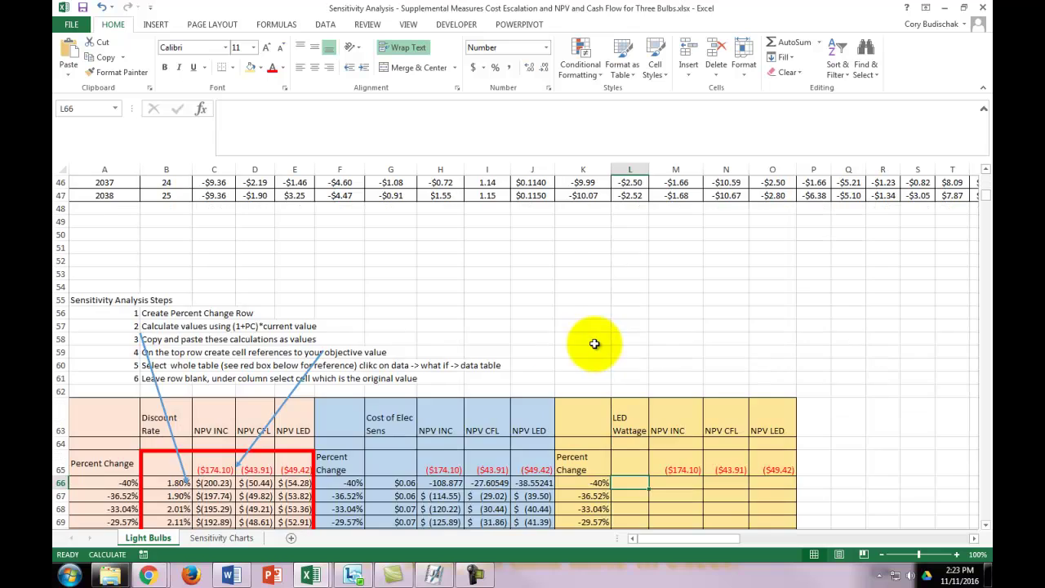
pyautogui.scroll(-2, 651, 383)
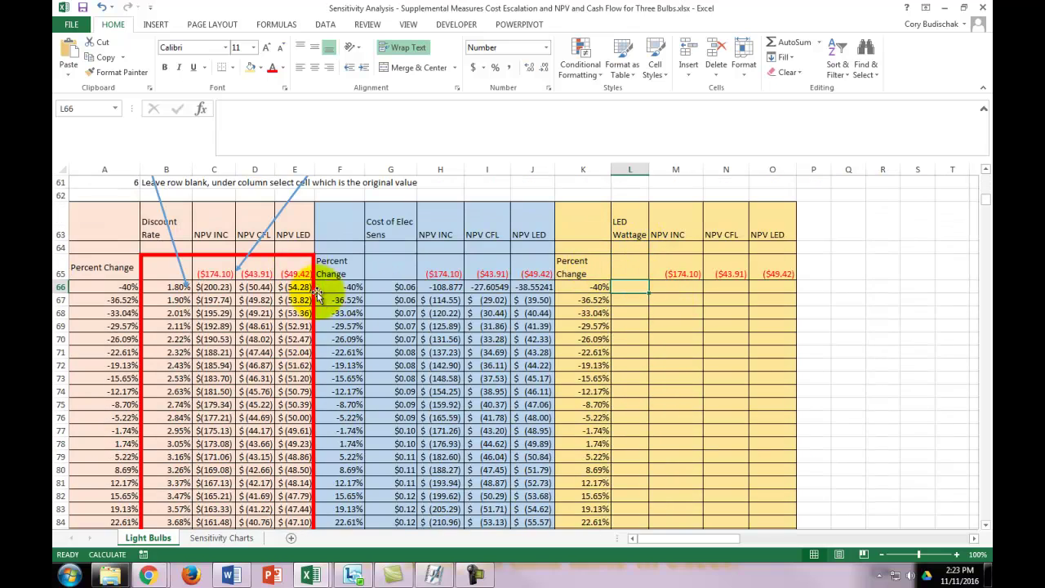
pyautogui.scroll(3, 316, 292)
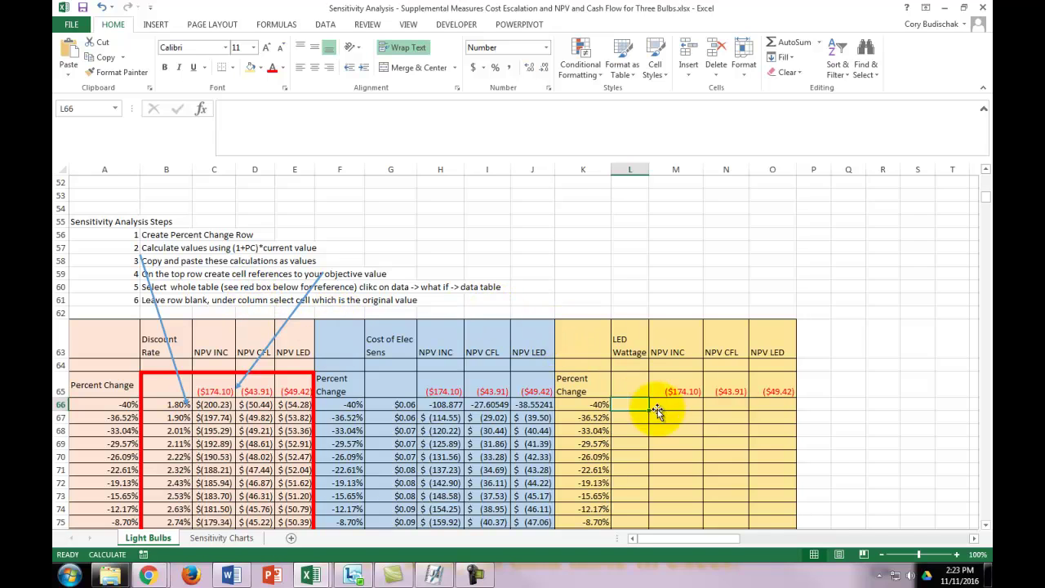
# Check the NPV cell references in M65:O65 and their headings in M63:O63
pyautogui.click(682, 391)
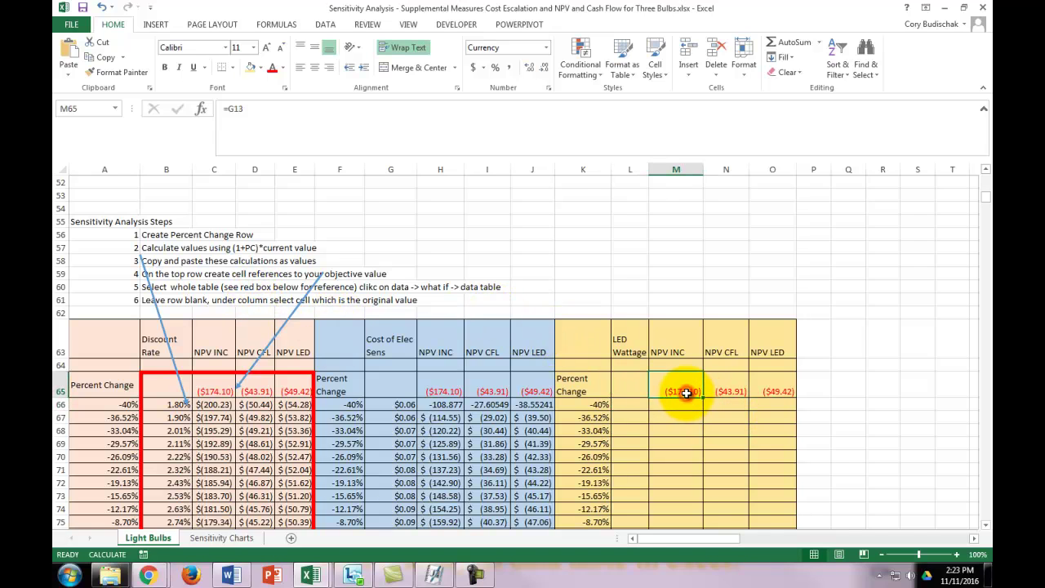
pyautogui.click(729, 391)
pyautogui.click(782, 391)
pyautogui.click(682, 346)
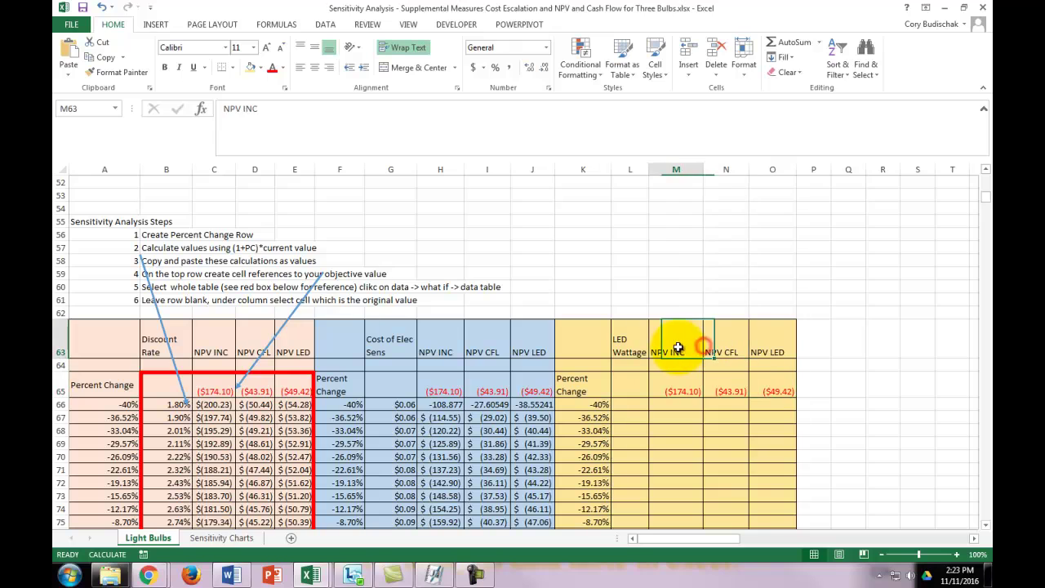
pyautogui.click(732, 346)
pyautogui.click(761, 349)
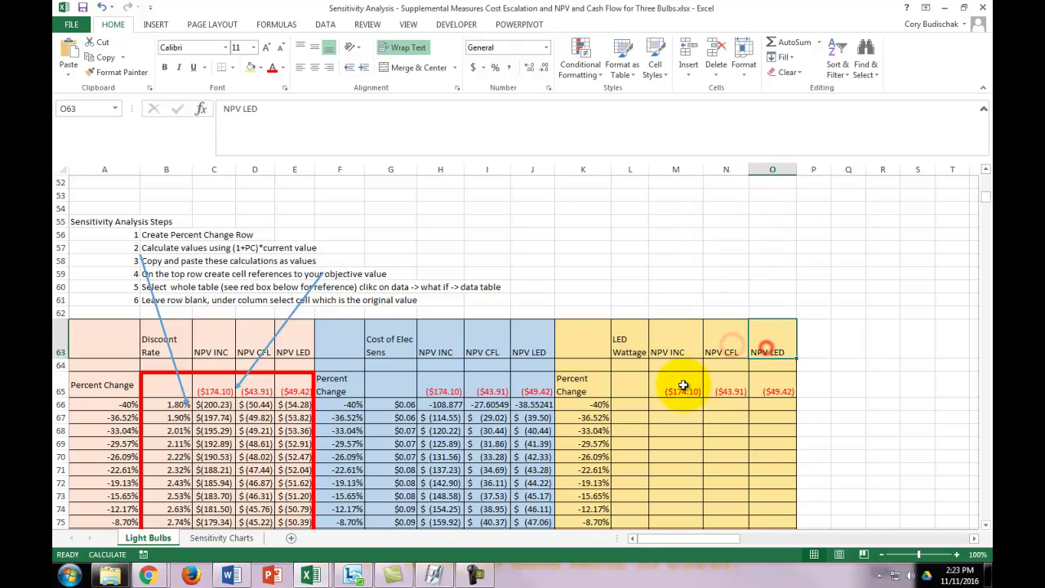
pyautogui.click(683, 391)
pyautogui.click(729, 391)
pyautogui.click(766, 384)
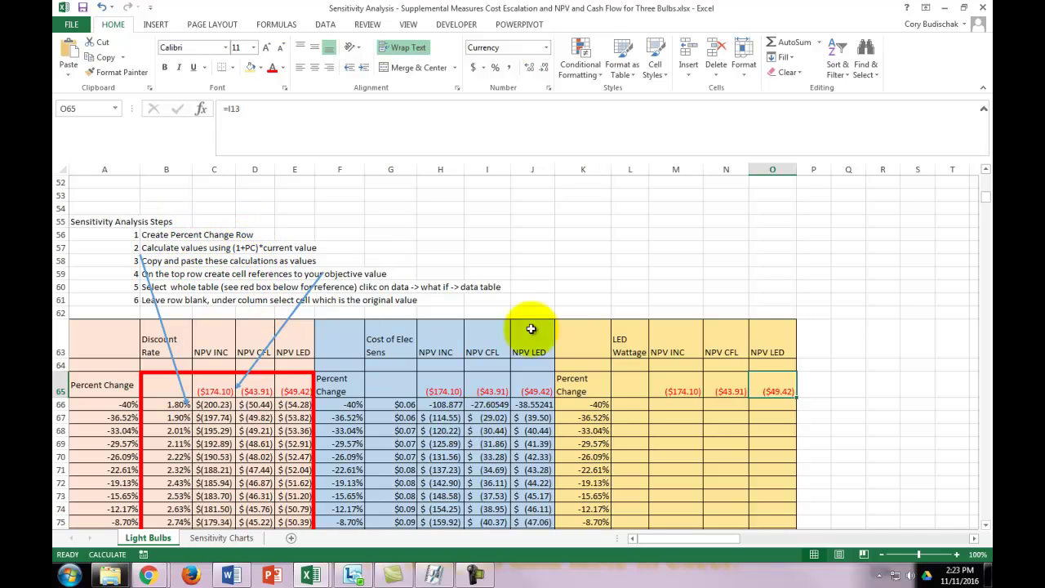
# Enter the formula =(1+K66)*$D$9 in L66 to calculate the first changed LED wattage
pyautogui.click(632, 408)
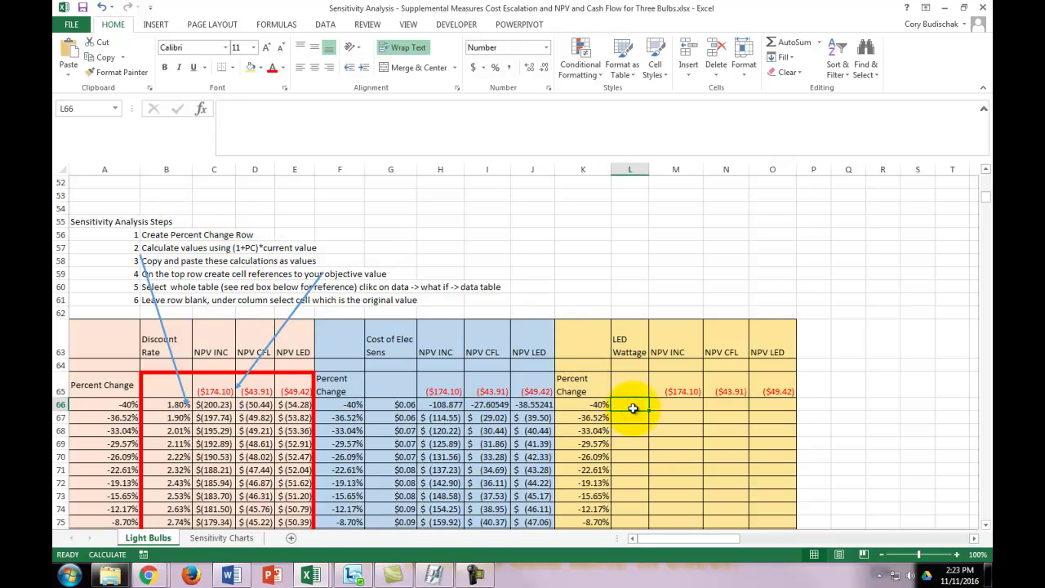
pyautogui.write('=')
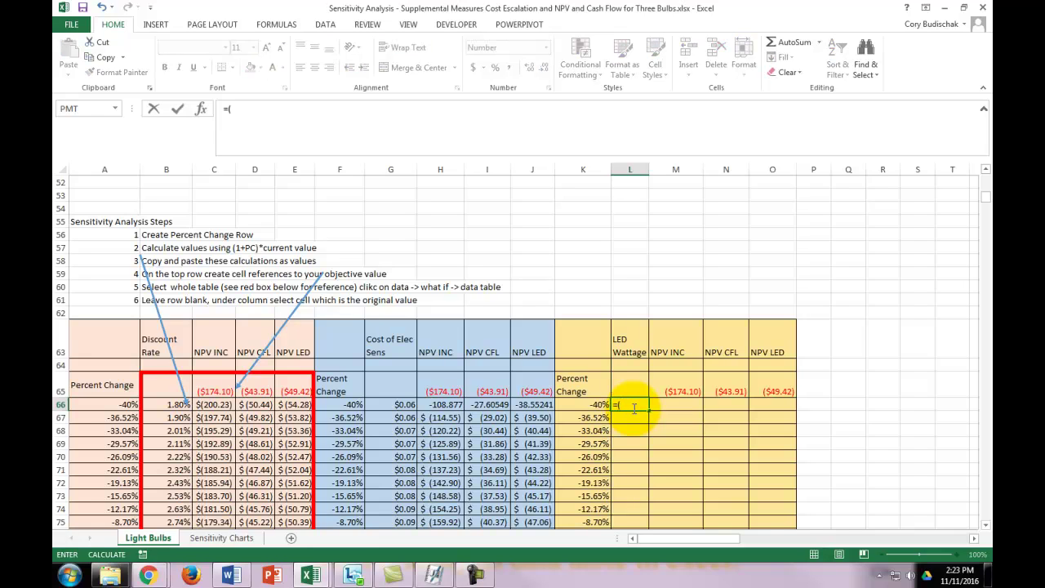
pyautogui.write('(1+')
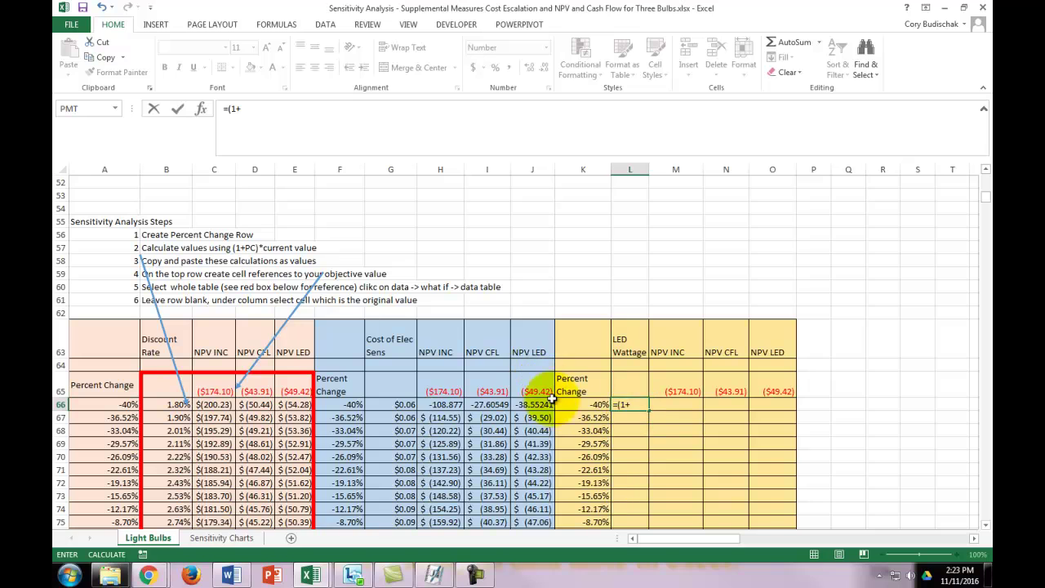
pyautogui.click(596, 404)
pyautogui.write(')*')
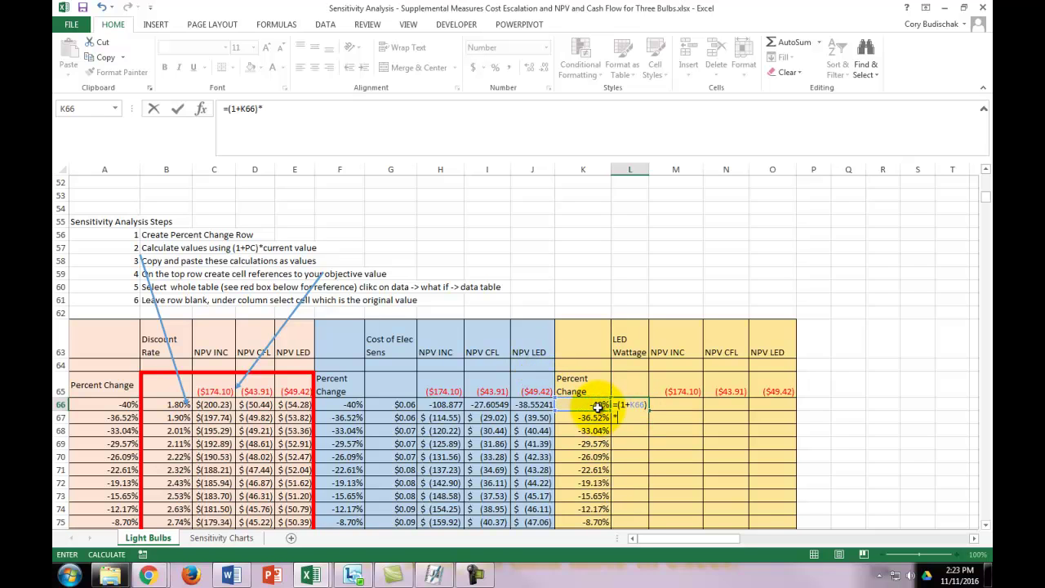
pyautogui.scroll(17, 596, 405)
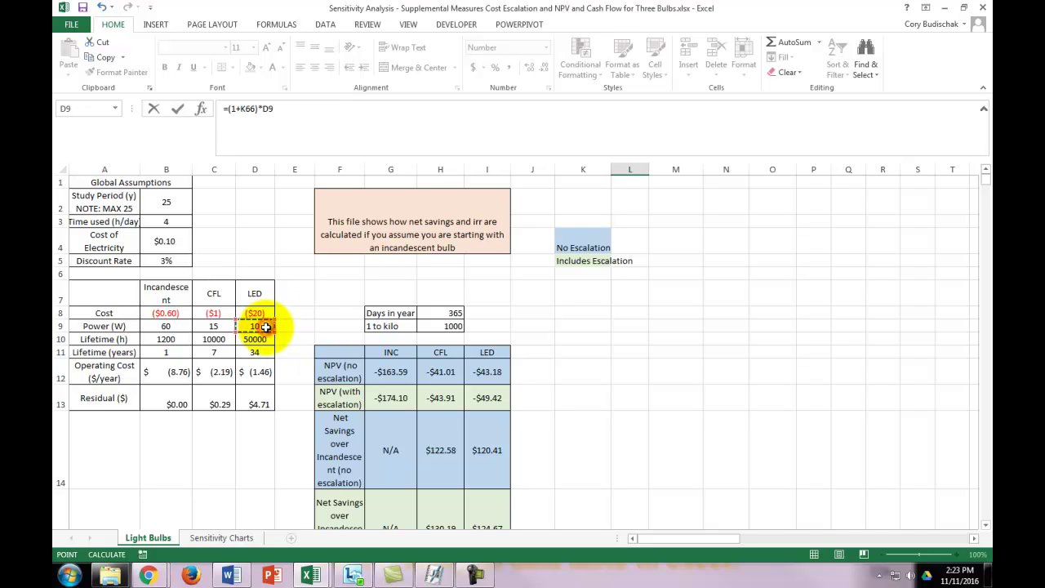
pyautogui.scroll(-18, 265, 326)
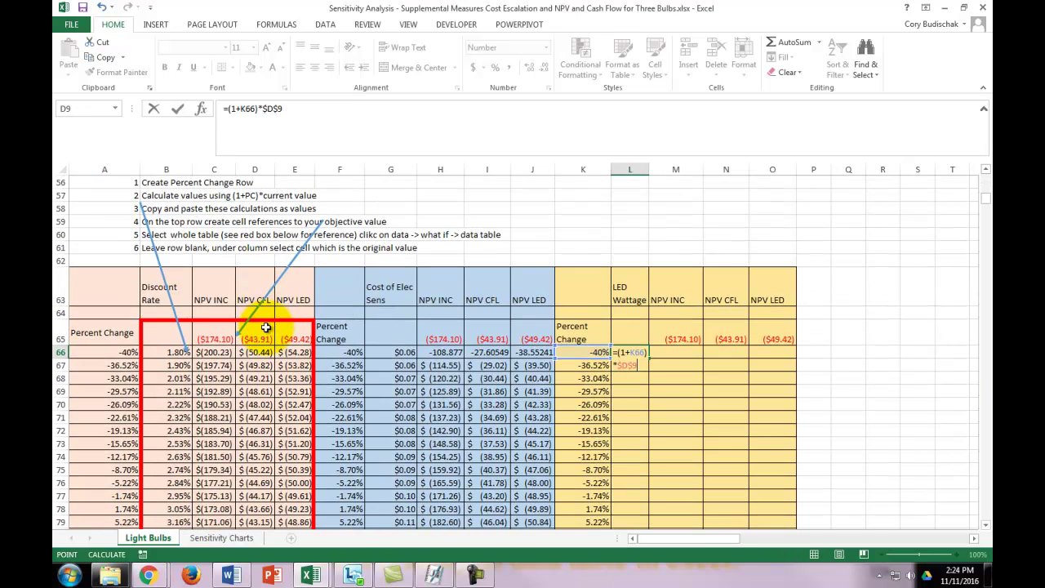
pyautogui.press('Return')
# Fill the LED wattage formula from L66 down to L89
pyautogui.click(643, 352)
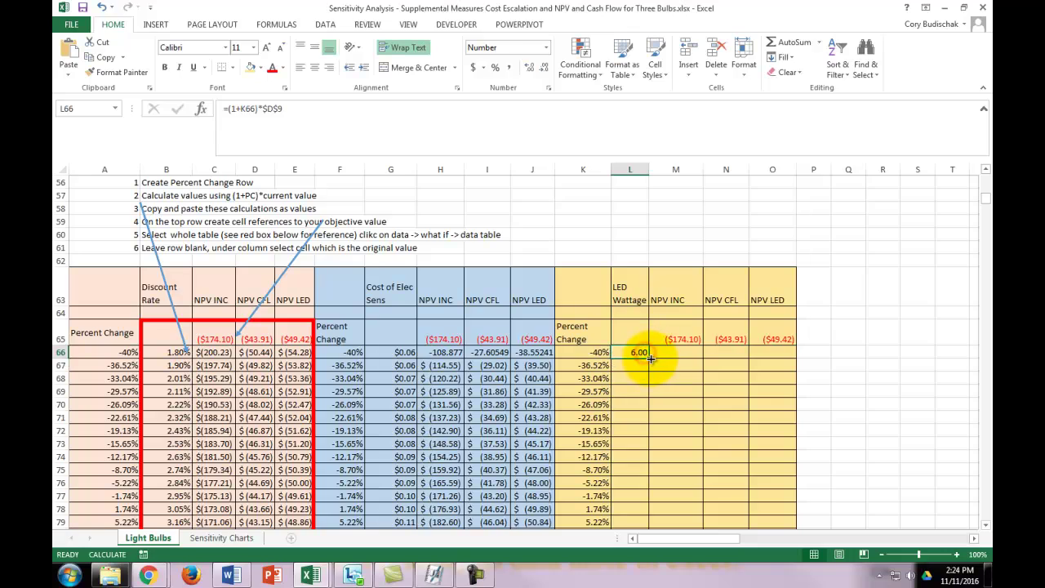
pyautogui.moveTo(651, 358); pyautogui.dragTo(638, 456)
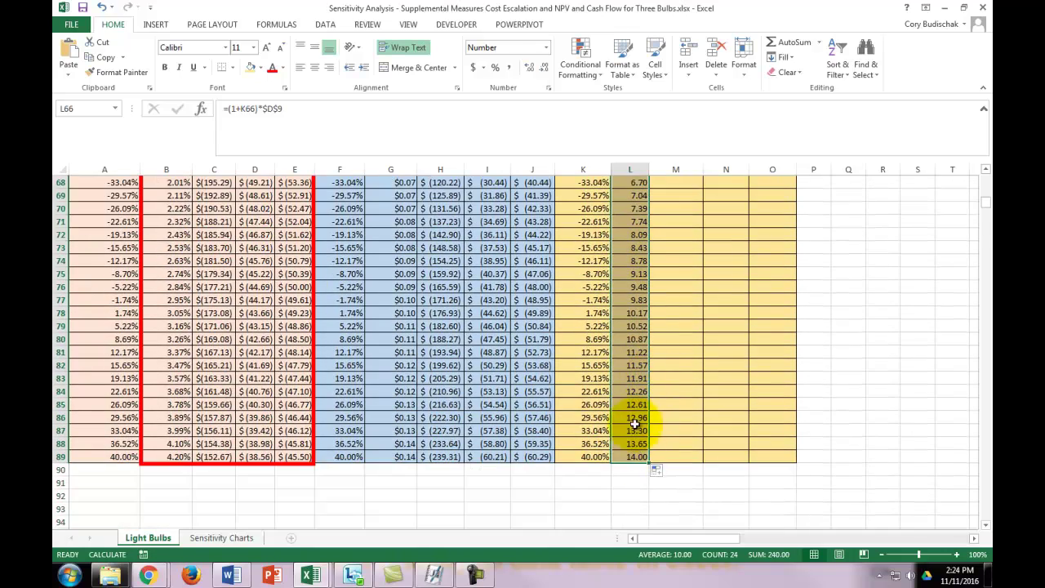
pyautogui.scroll(3, 619, 356)
pyautogui.scroll(-1, 620, 356)
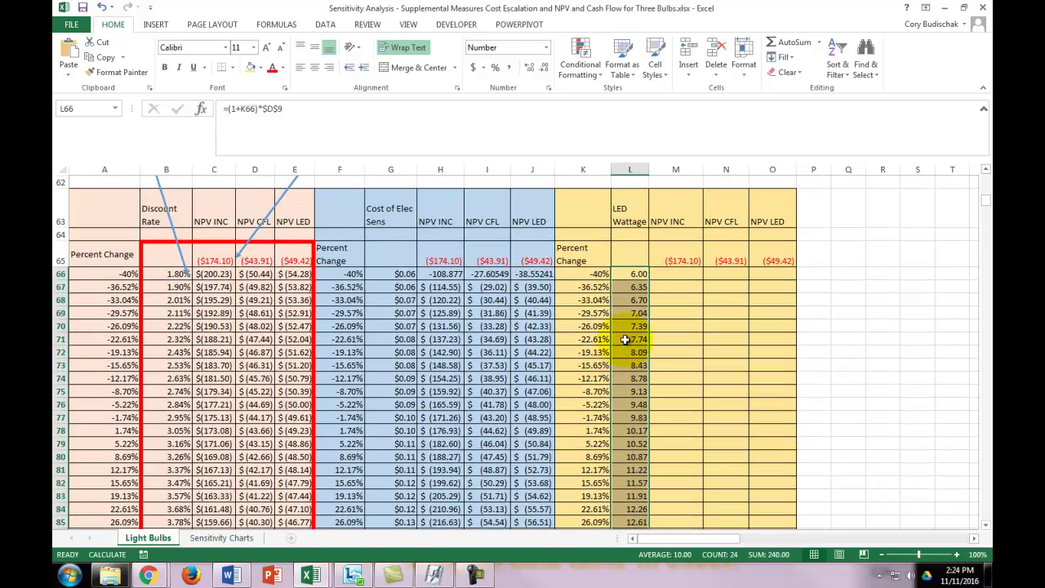
# Copy the LED wattage formulas in L66:L89 and paste them back in place as values only
pyautogui.scroll(3, 466, 338)
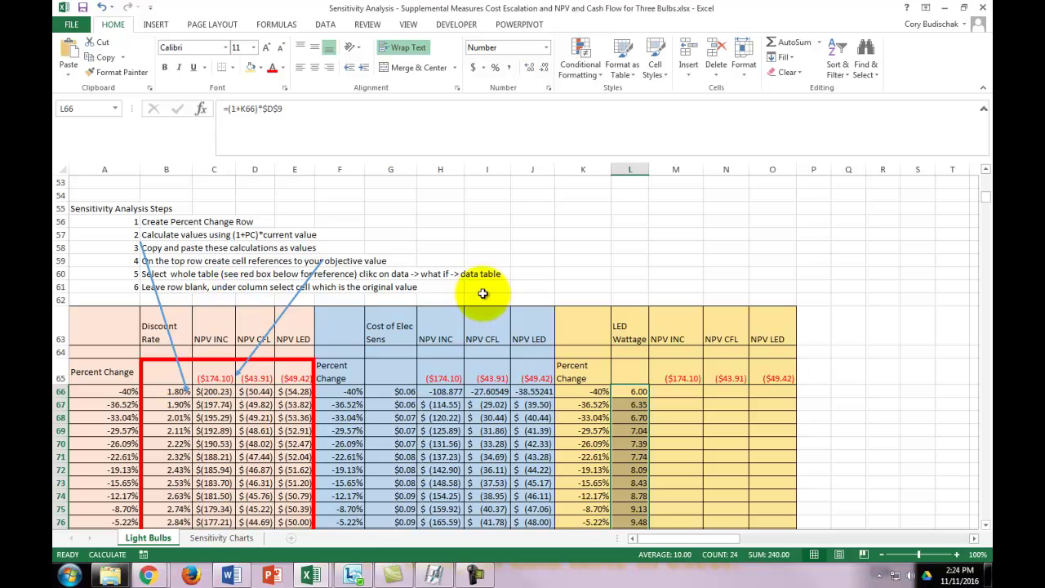
pyautogui.scroll(-3, 633, 383)
pyautogui.scroll(-1, 634, 382)
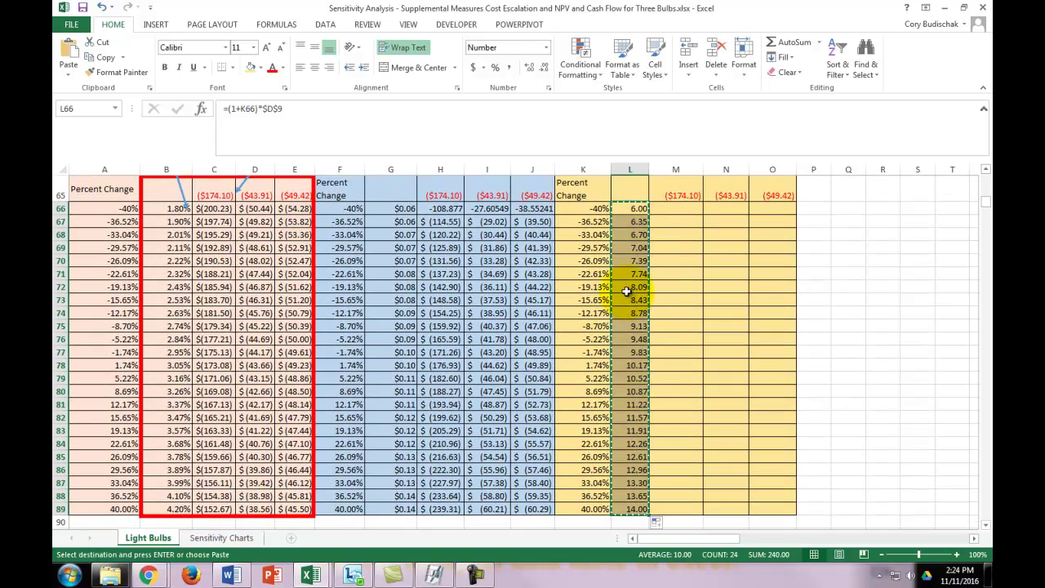
pyautogui.click(70, 75)
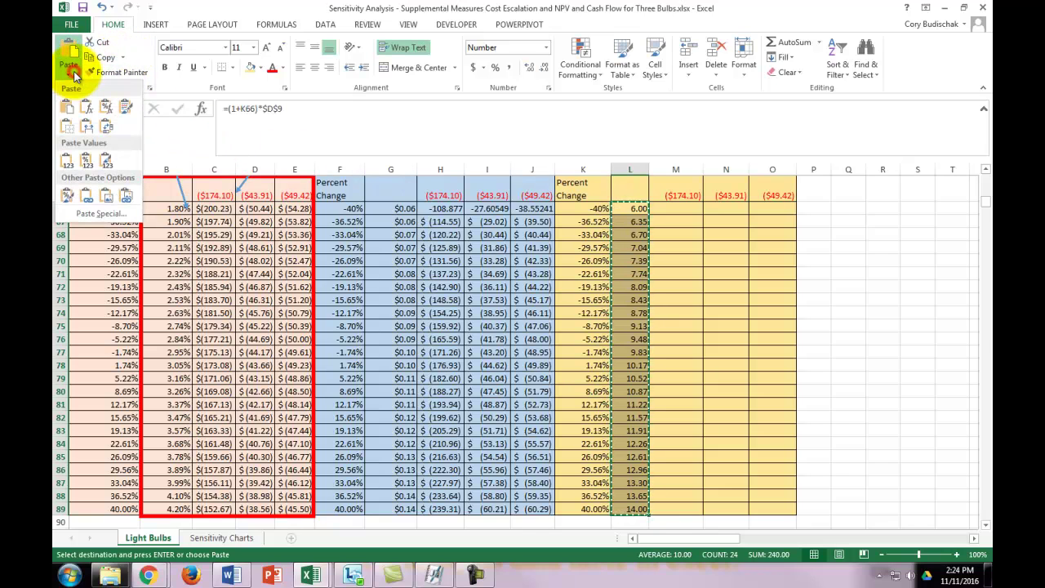
pyautogui.click(67, 164)
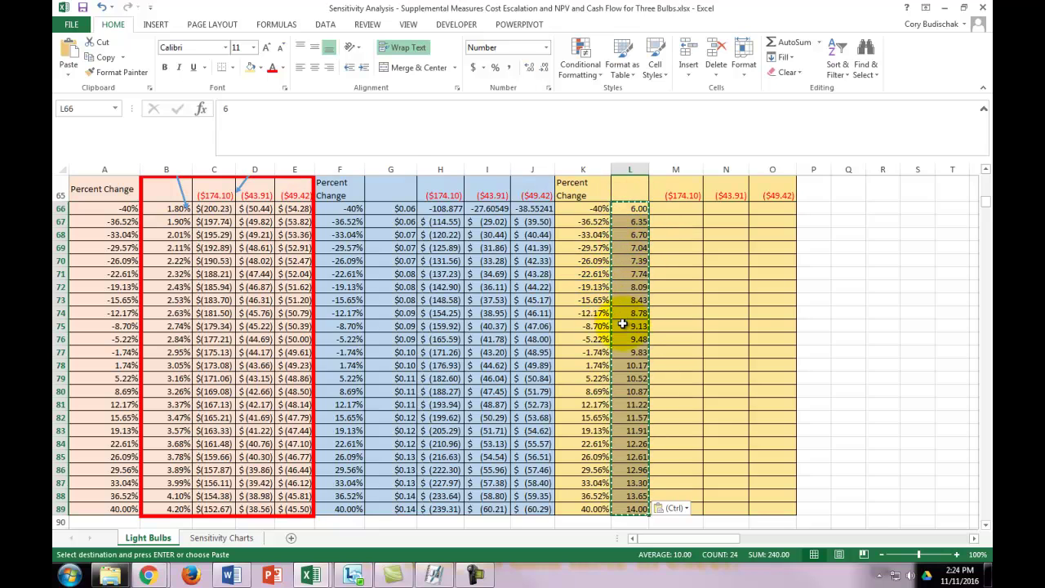
# Check that M65:O65 under the LED wattage NPV headings reference the with-escalation NPVs in row 13
pyautogui.scroll(1, 629, 323)
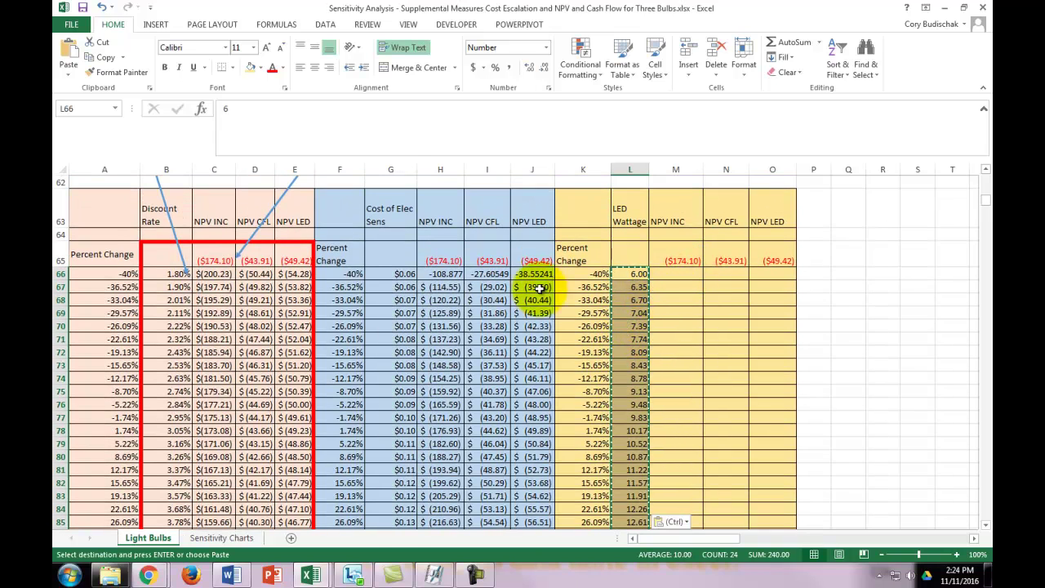
pyautogui.scroll(2, 458, 294)
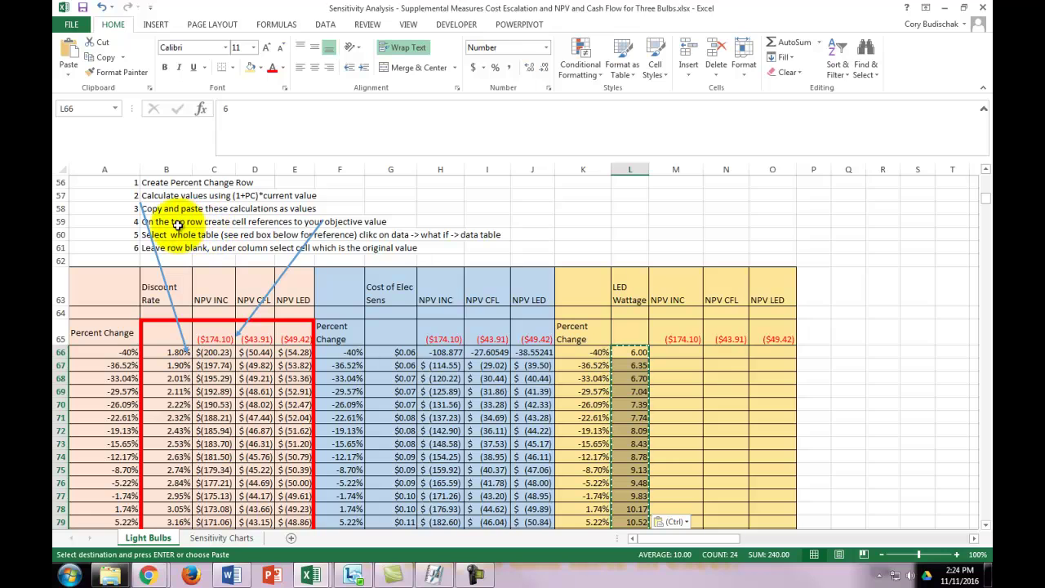
pyautogui.click(682, 341)
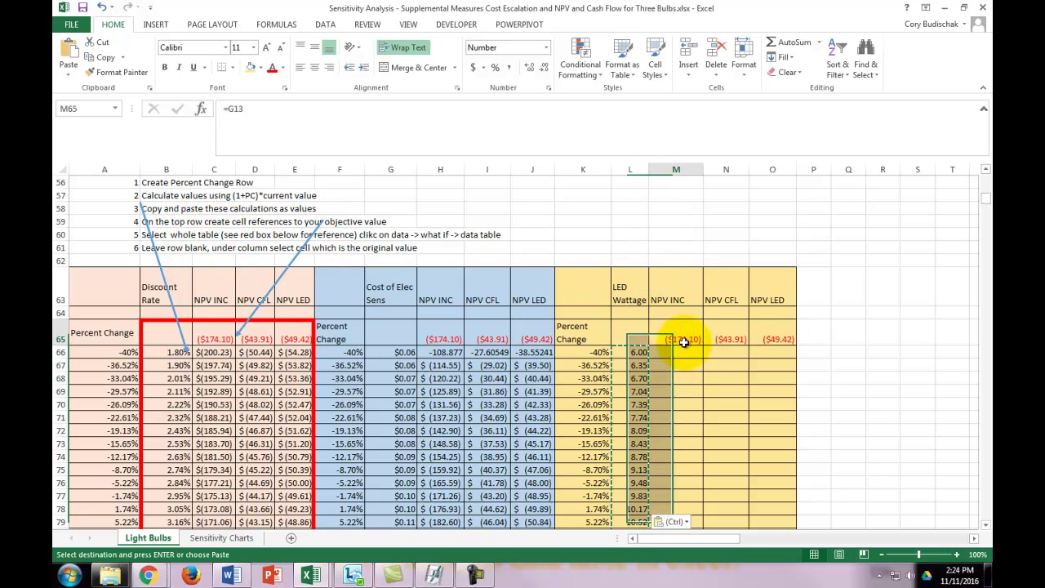
pyautogui.doubleClick(689, 336)
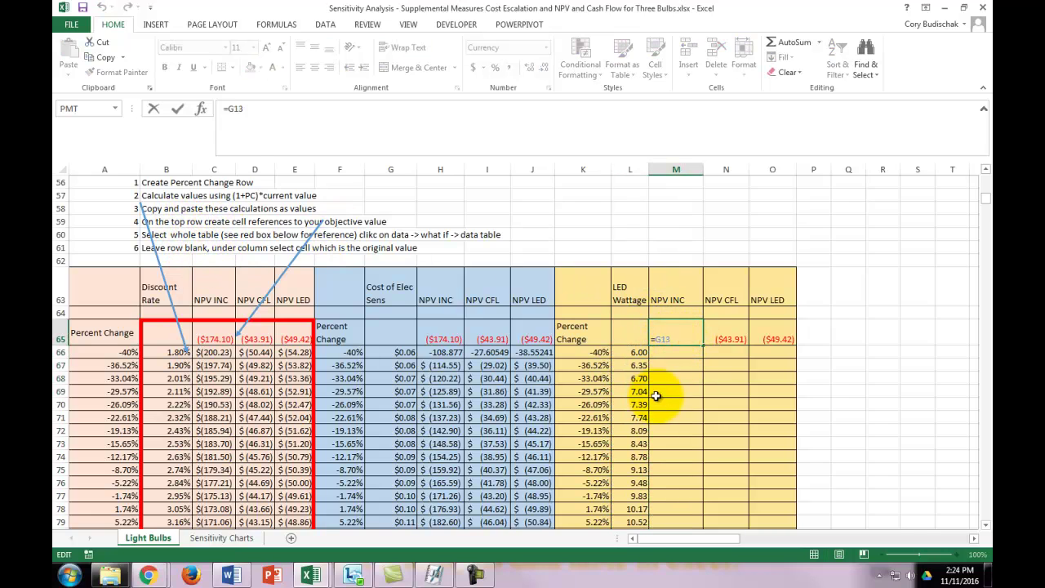
pyautogui.scroll(18, 646, 397)
pyautogui.scroll(-2, 583, 357)
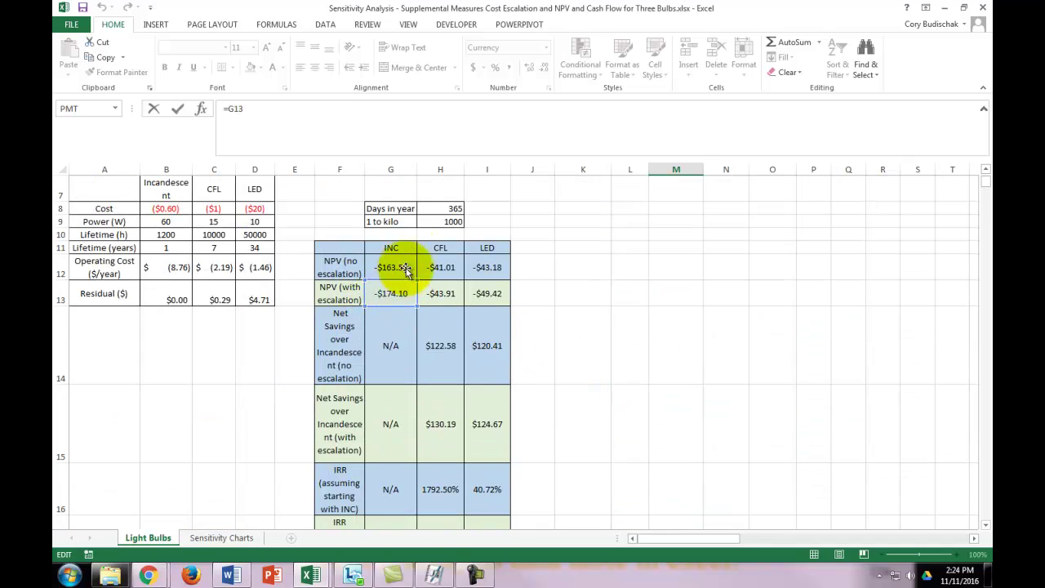
pyautogui.scroll(-16, 643, 341)
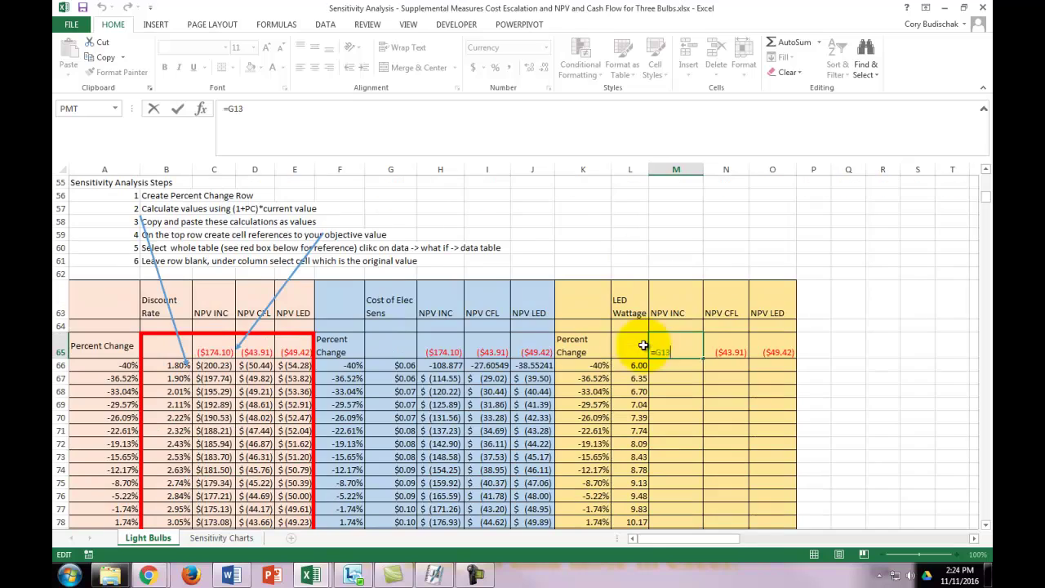
pyautogui.press('Return')
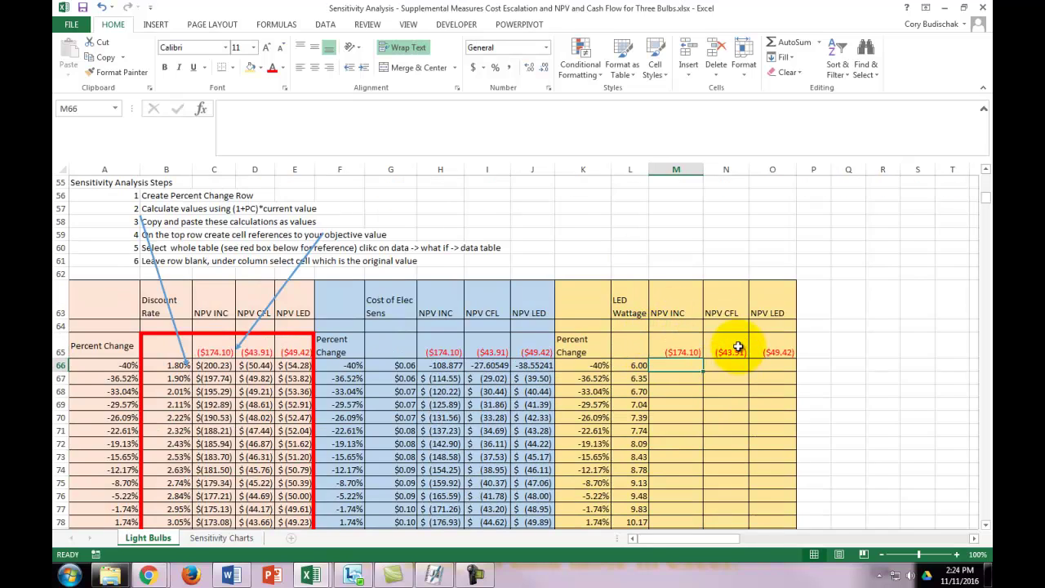
pyautogui.click(729, 346)
pyautogui.click(778, 349)
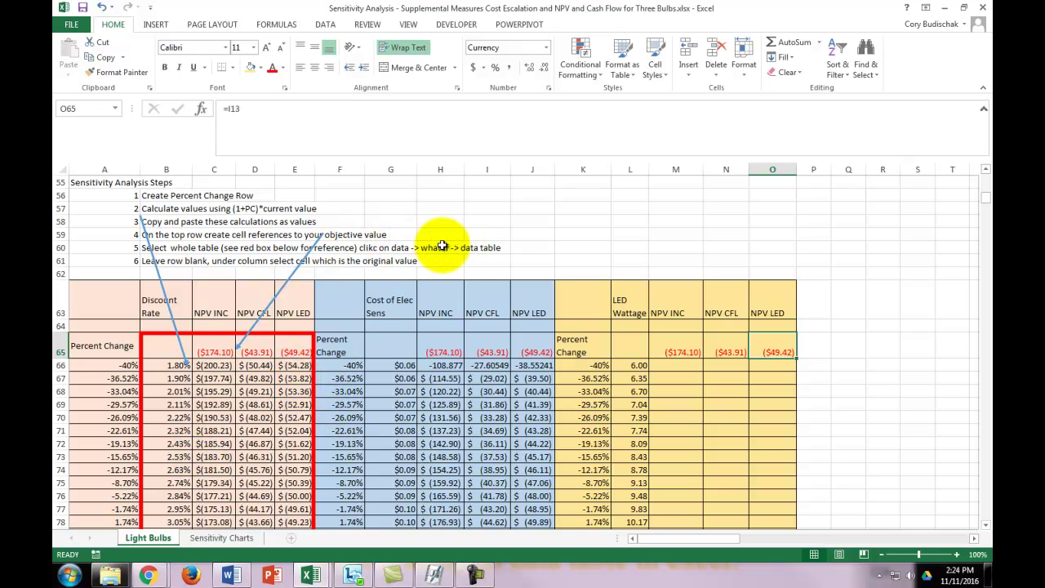
# Create a what-if data table over L65:O89 with a blank row input cell and $D$9 as the column input cell
pyautogui.moveTo(630, 351); pyautogui.dragTo(783, 487)
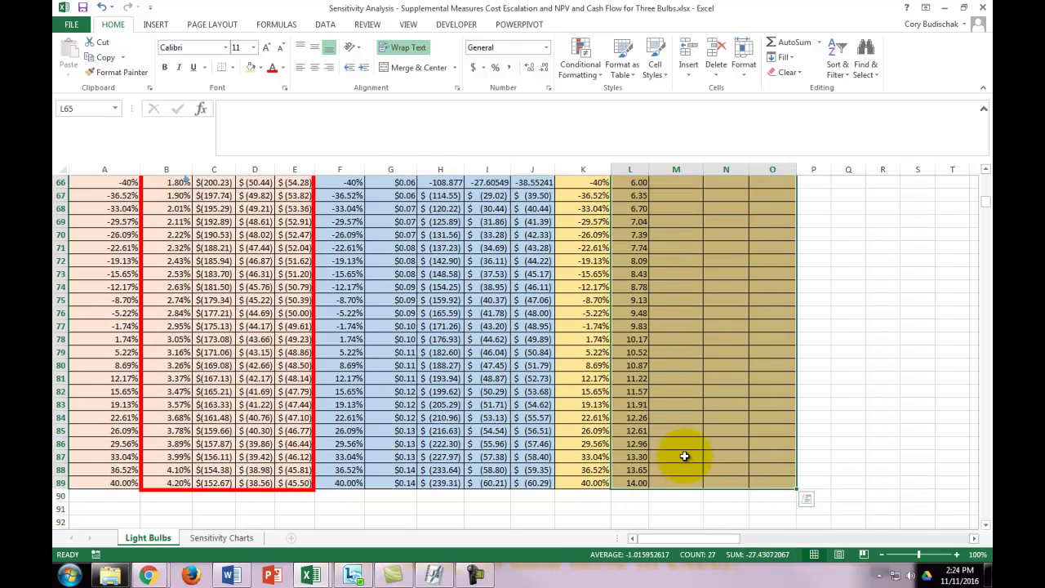
pyautogui.scroll(4, 684, 455)
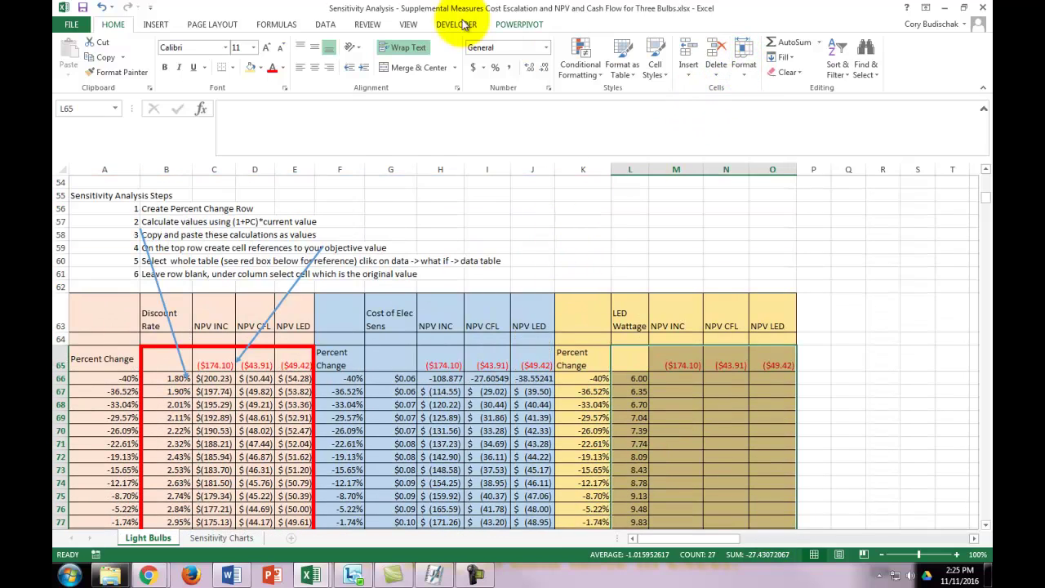
pyautogui.click(325, 24)
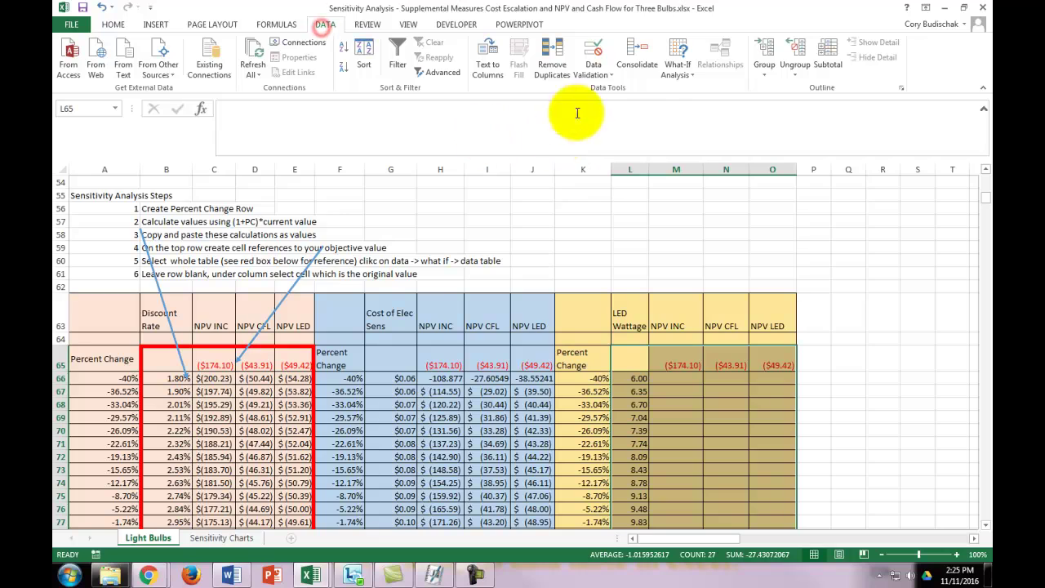
pyautogui.click(677, 67)
pyautogui.click(705, 120)
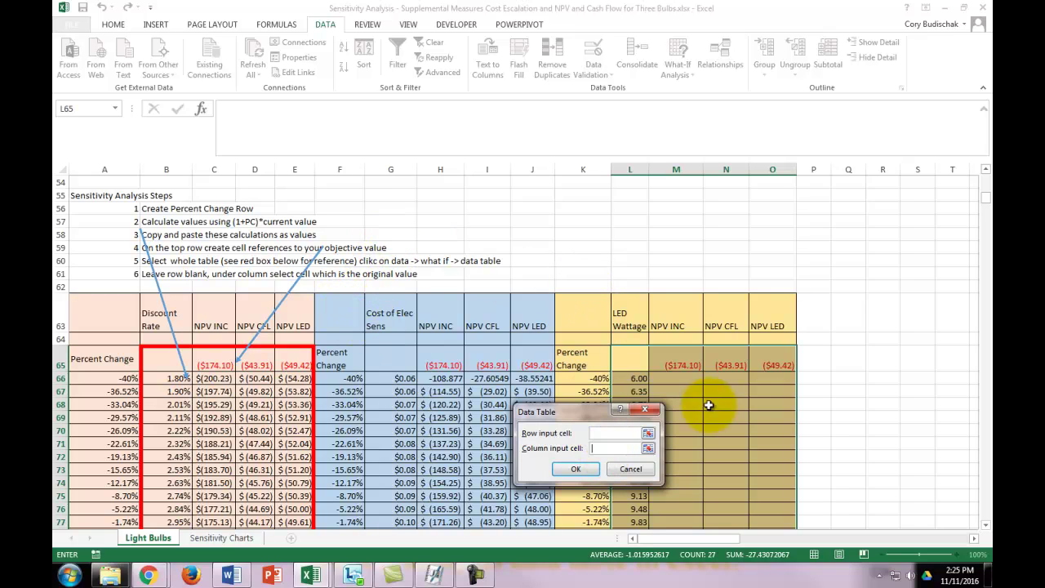
pyautogui.scroll(18, 179, 296)
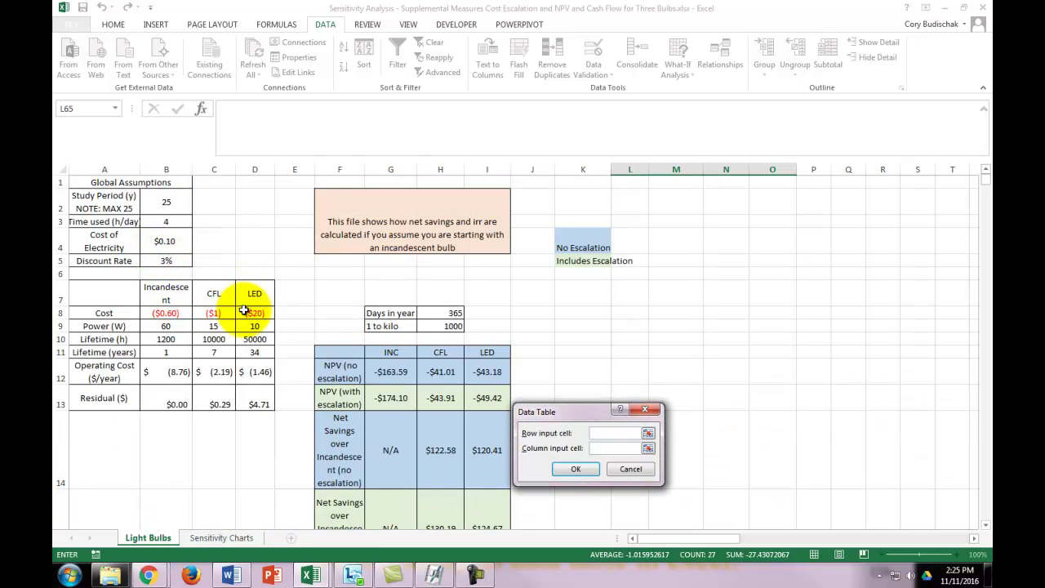
pyautogui.click(256, 326)
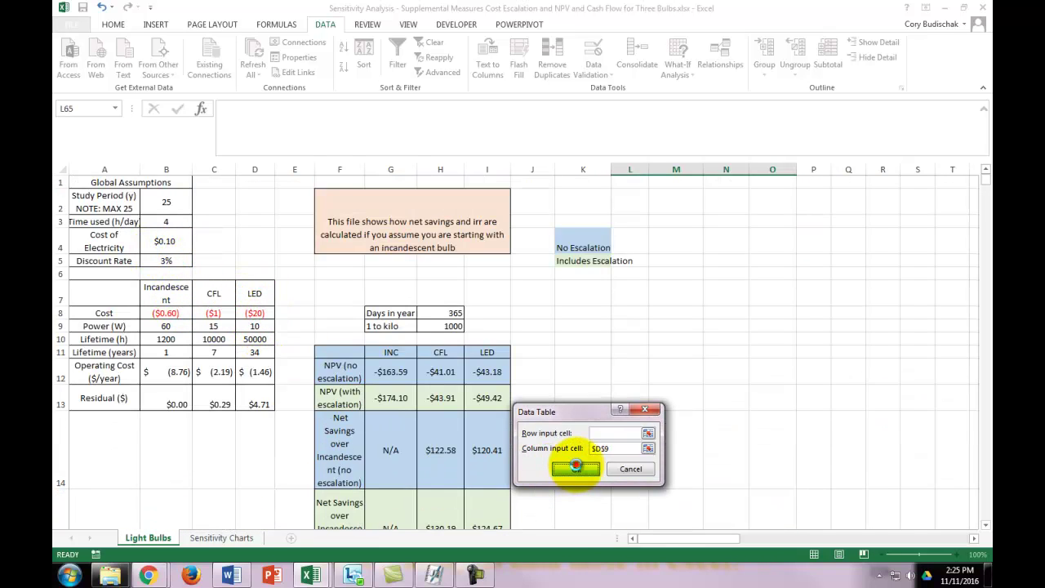
pyautogui.click(572, 469)
pyautogui.scroll(-9, 667, 349)
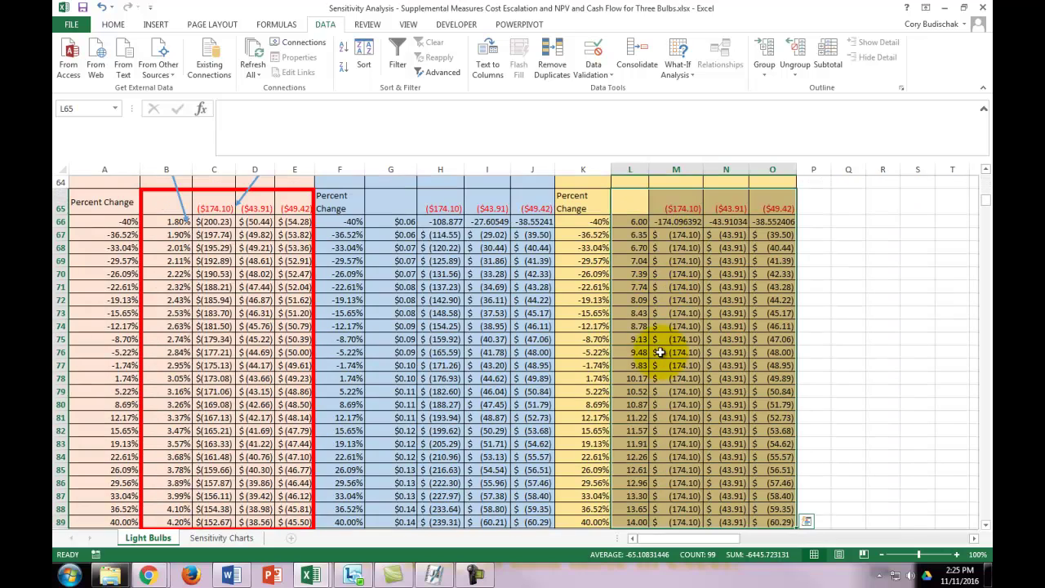
# Examine how each bulb's NPV in M66:O89 responds to the LED wattages in column L and the percent changes in column K
pyautogui.moveTo(678, 203); pyautogui.dragTo(772, 202)
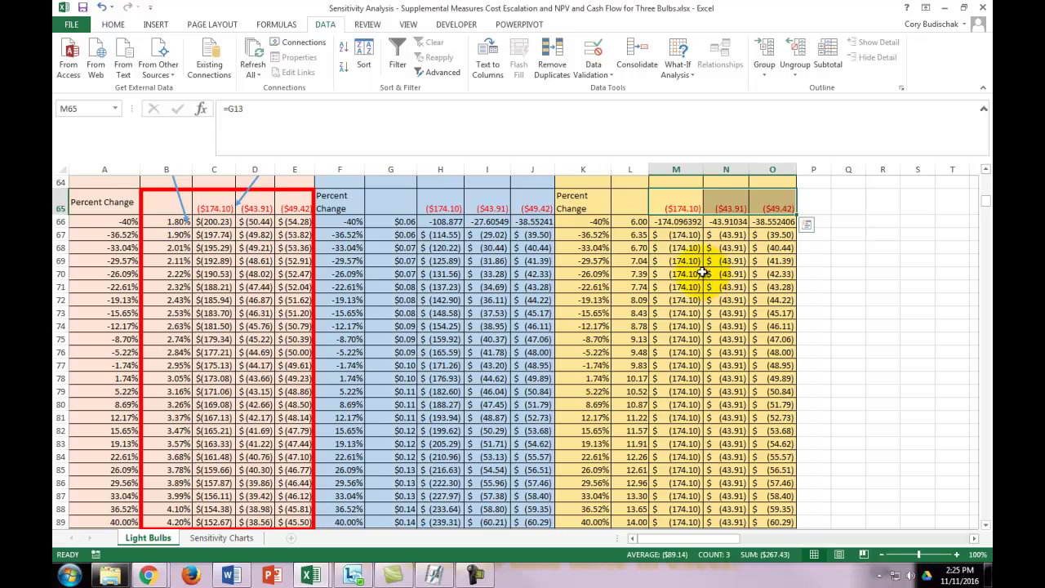
pyautogui.click(638, 222)
pyautogui.click(638, 234)
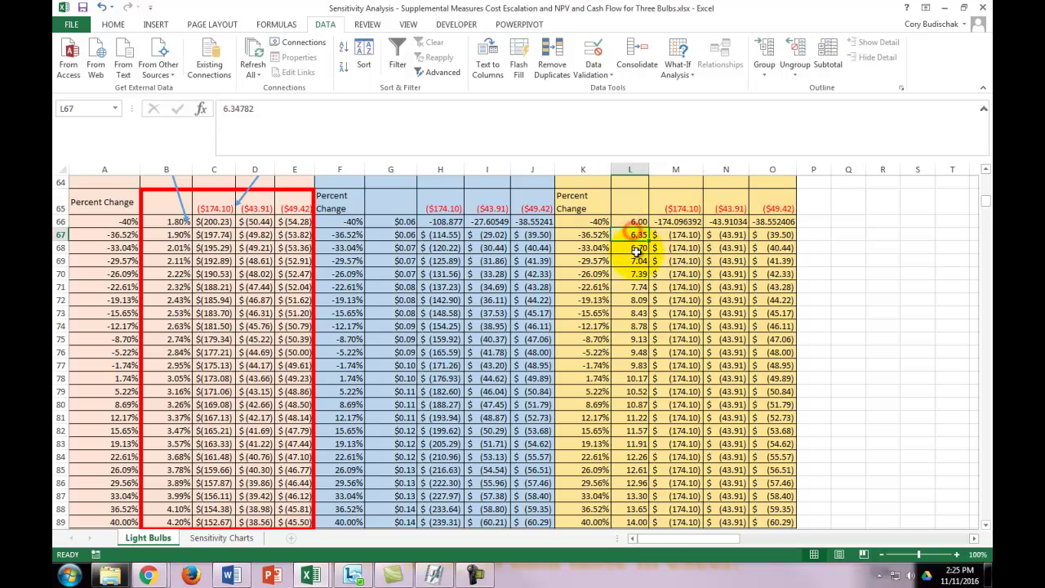
pyautogui.click(637, 248)
pyautogui.click(639, 273)
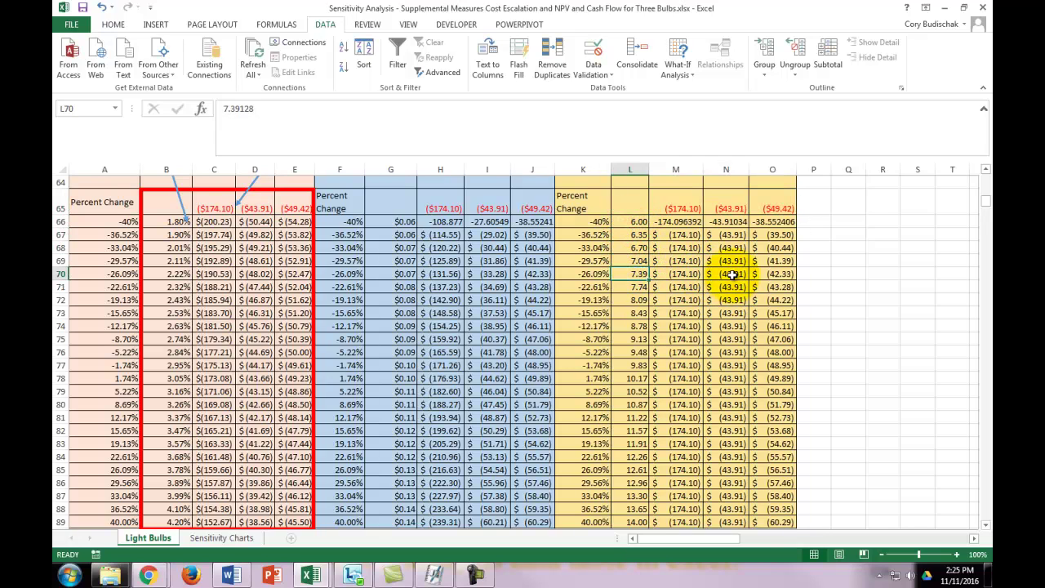
pyautogui.scroll(1, 690, 289)
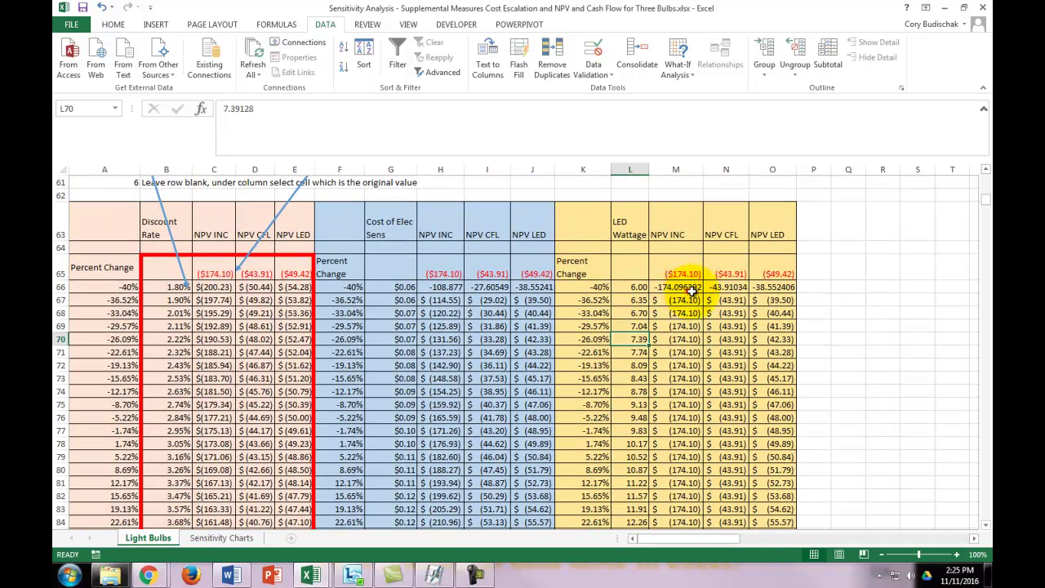
pyautogui.moveTo(692, 290); pyautogui.dragTo(726, 456)
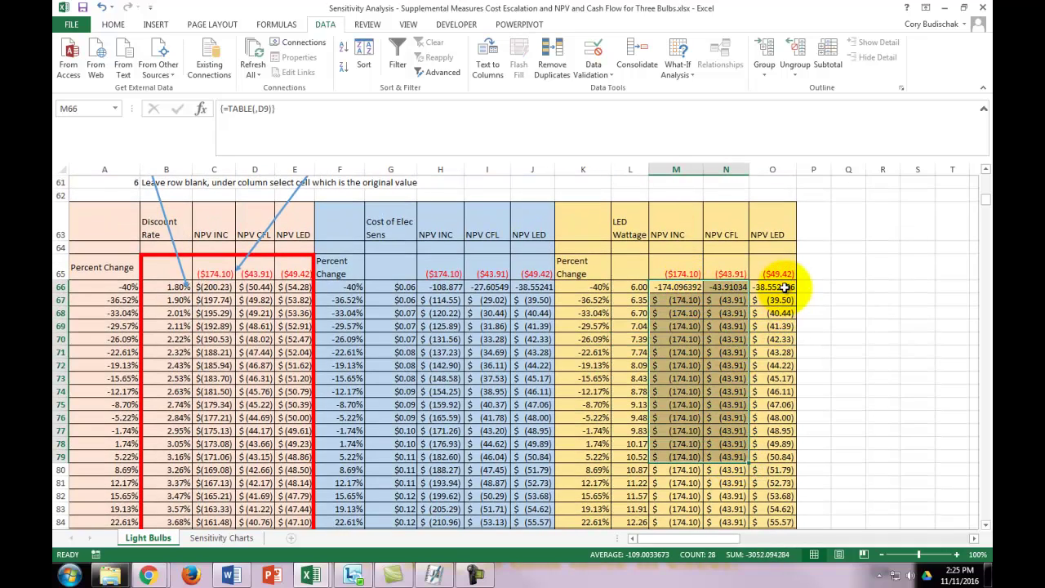
pyautogui.moveTo(783, 288); pyautogui.dragTo(775, 521)
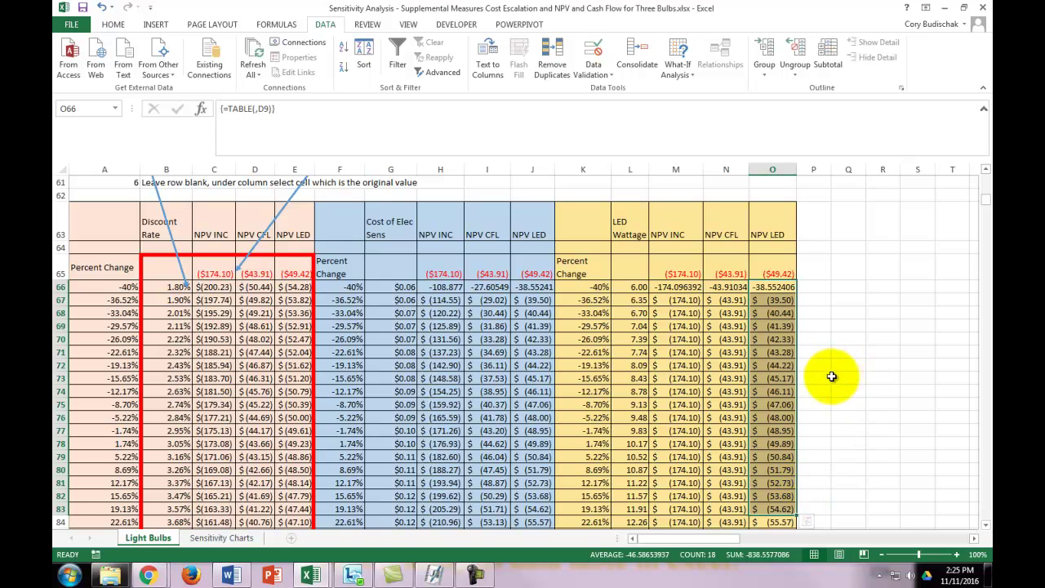
pyautogui.click(598, 352)
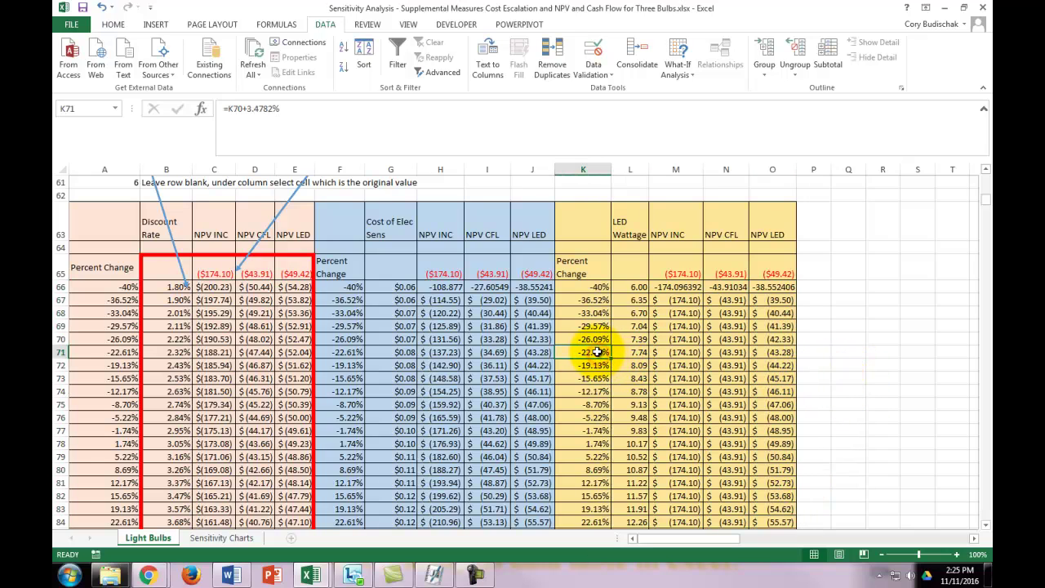
pyautogui.moveTo(598, 352); pyautogui.dragTo(596, 365)
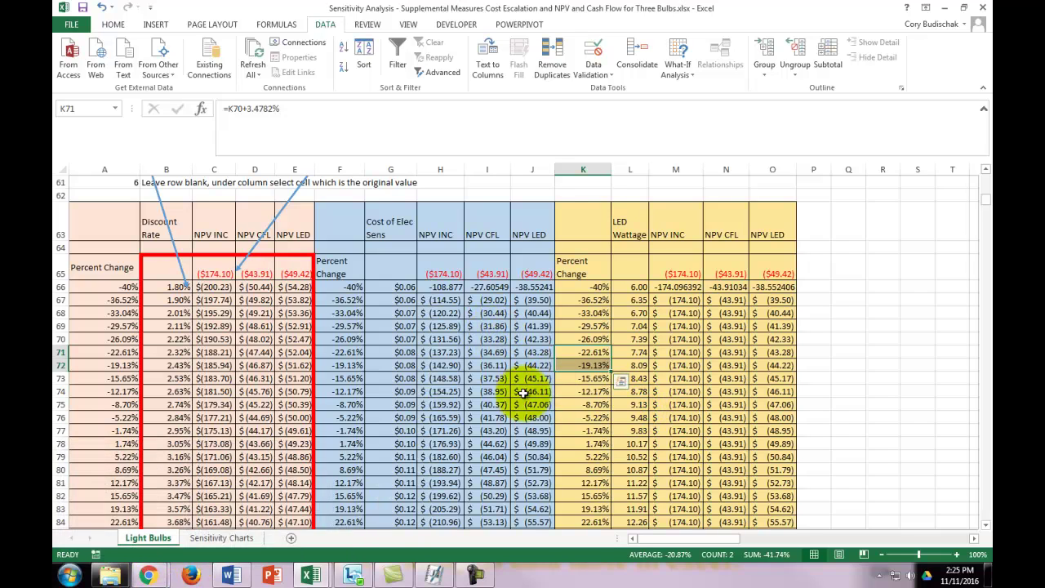
# View the LED bulb wattage sensitivity chart on the Sensitivity Charts sheet
pyautogui.click(219, 538)
pyautogui.scroll(-3, 602, 346)
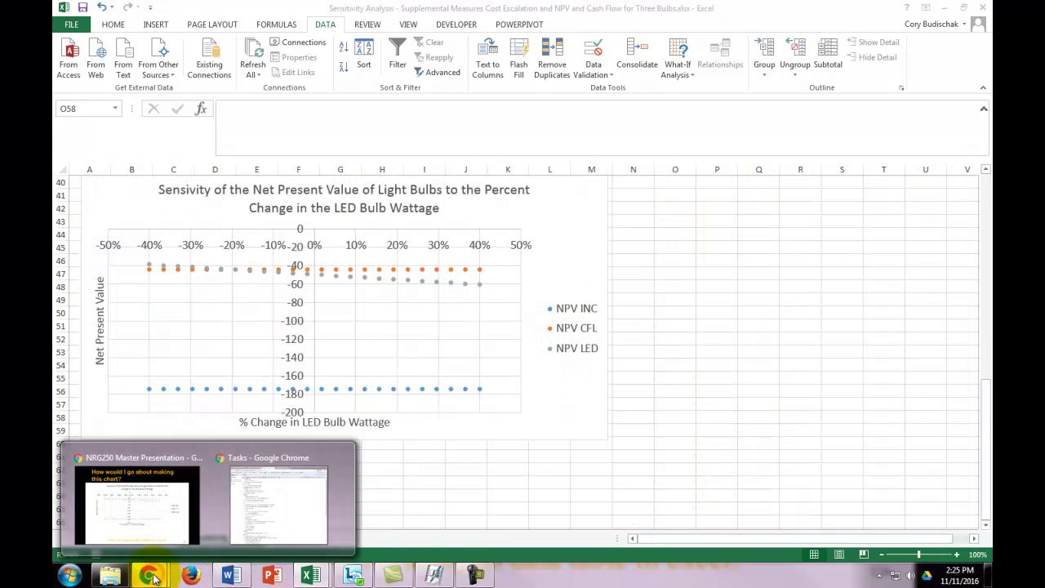
# Switch to the NRG250 Master Presentation in Chrome, advance to slide 125 and open the link to the completed Excel sheet
pyautogui.click(164, 514)
pyautogui.press('Right')
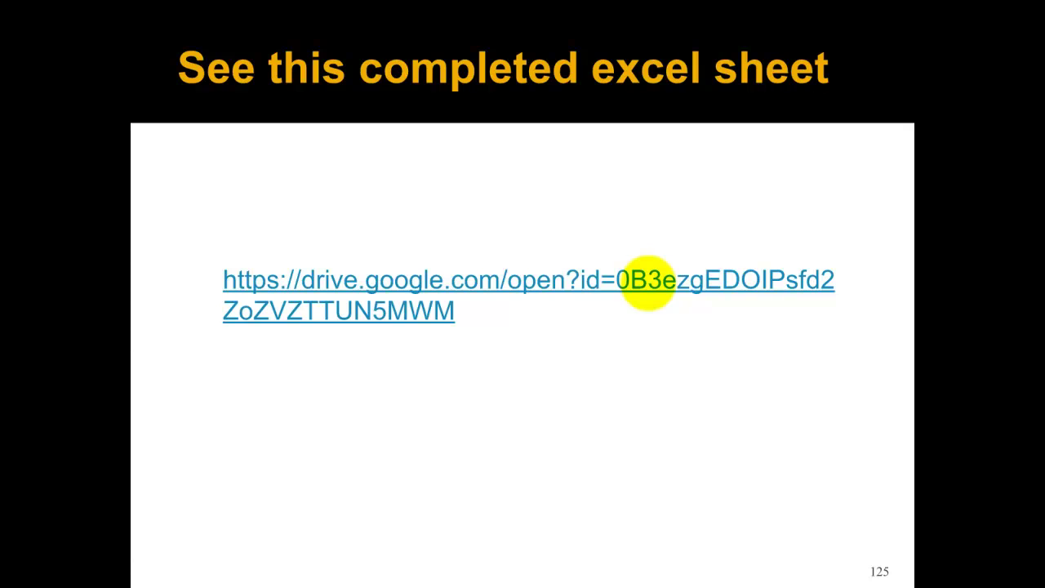
pyautogui.click(646, 281)
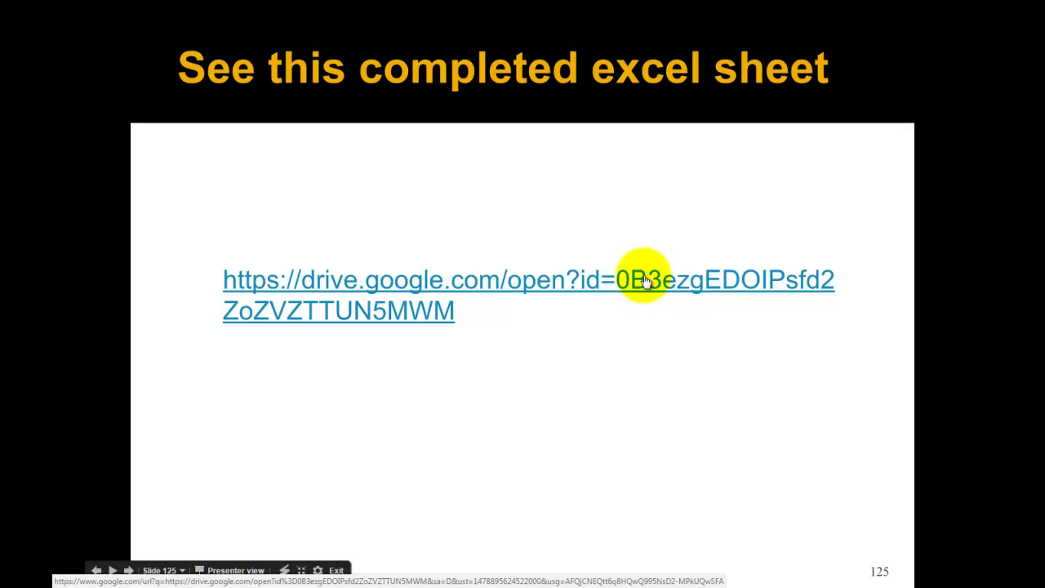